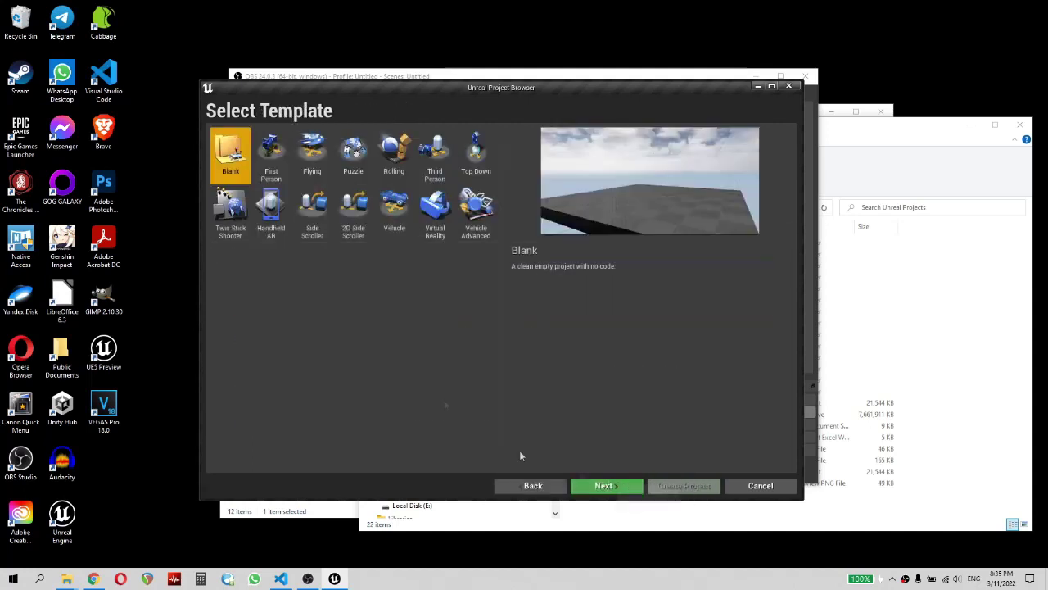
Create a blank C++ project named MidiTest
click(610, 485)
click(254, 152)
click(255, 273)
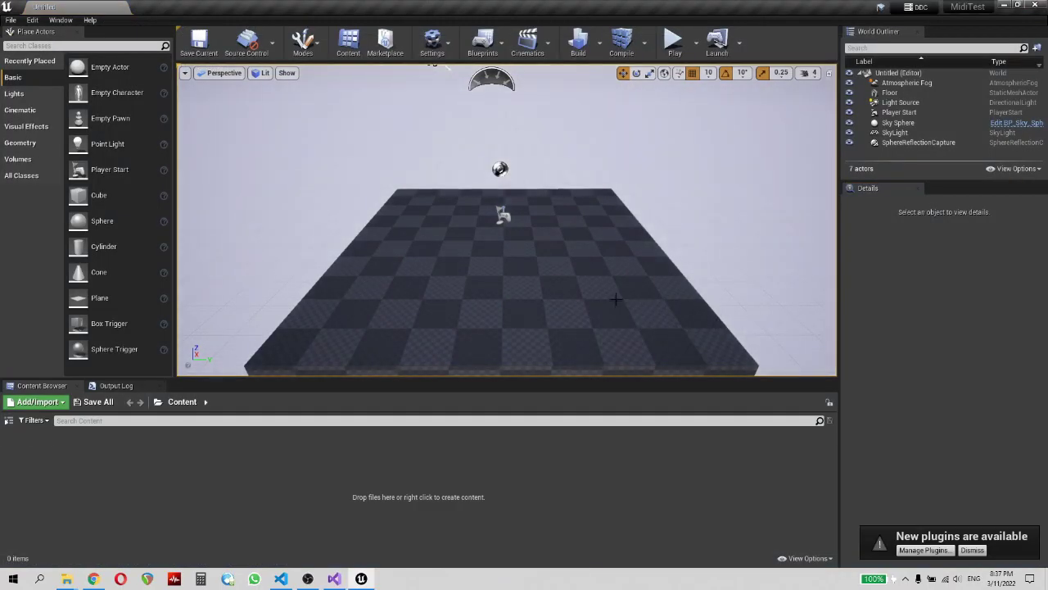
Open the C++ Classes › MidiTest folder in the Content Browser
click(8, 420)
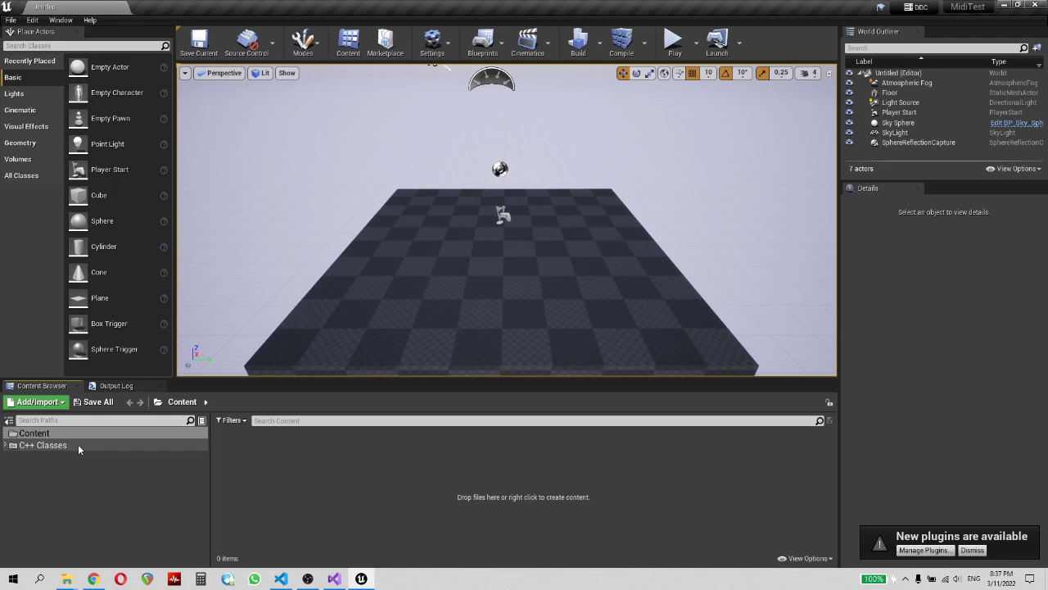
click(120, 445)
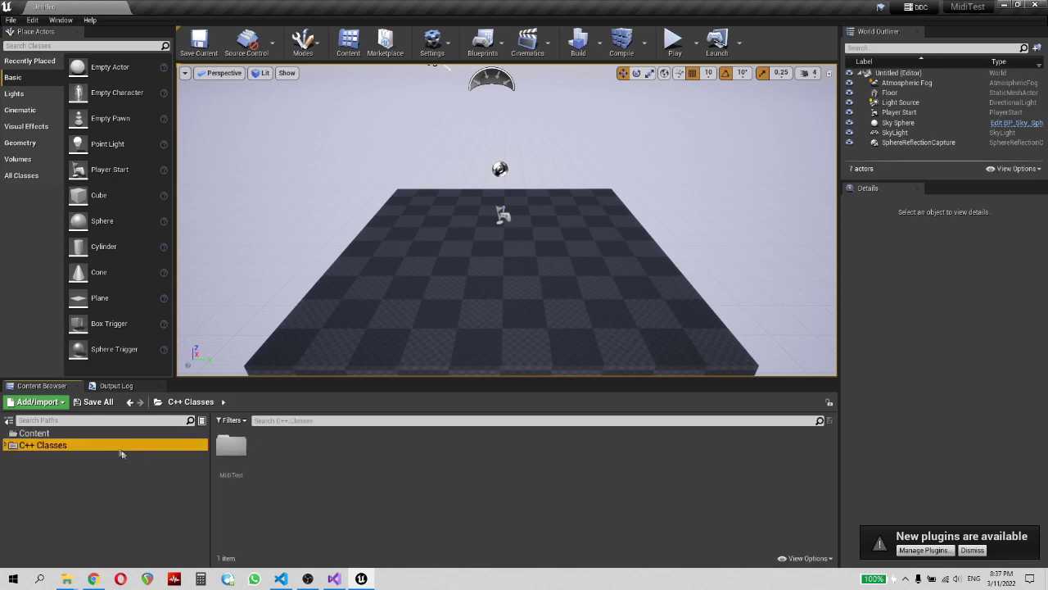
double_click(232, 449)
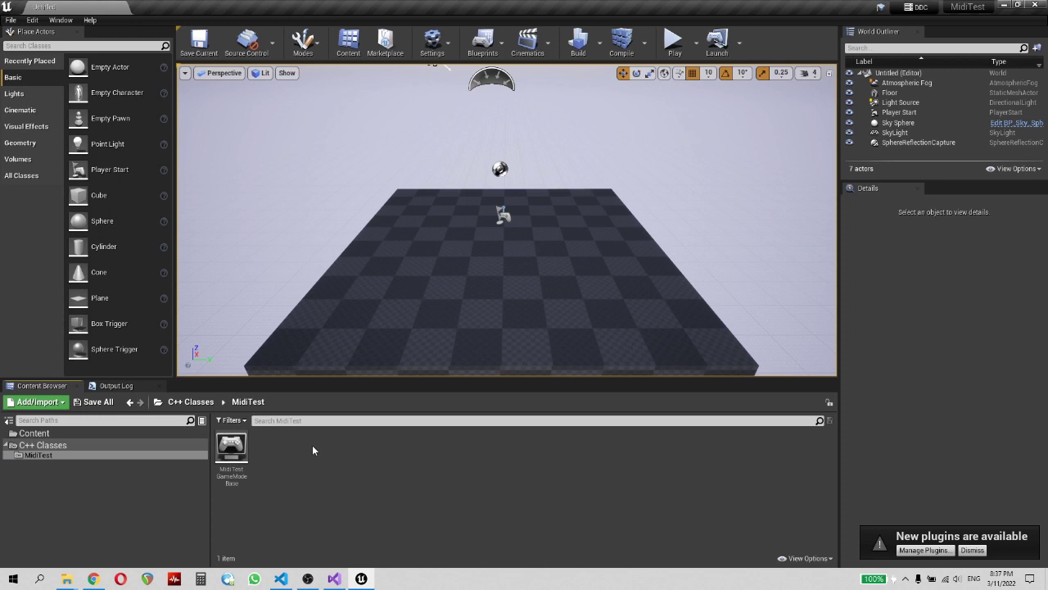
Check the Visual Studio window, then the open File Explorer windows
click(334, 578)
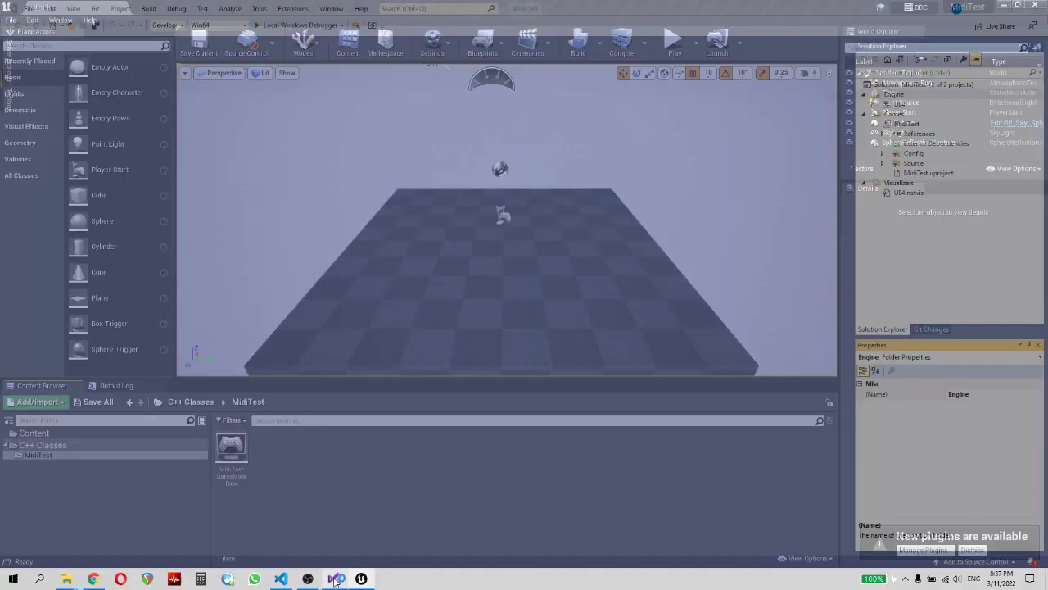
click(334, 578)
right_click(312, 462)
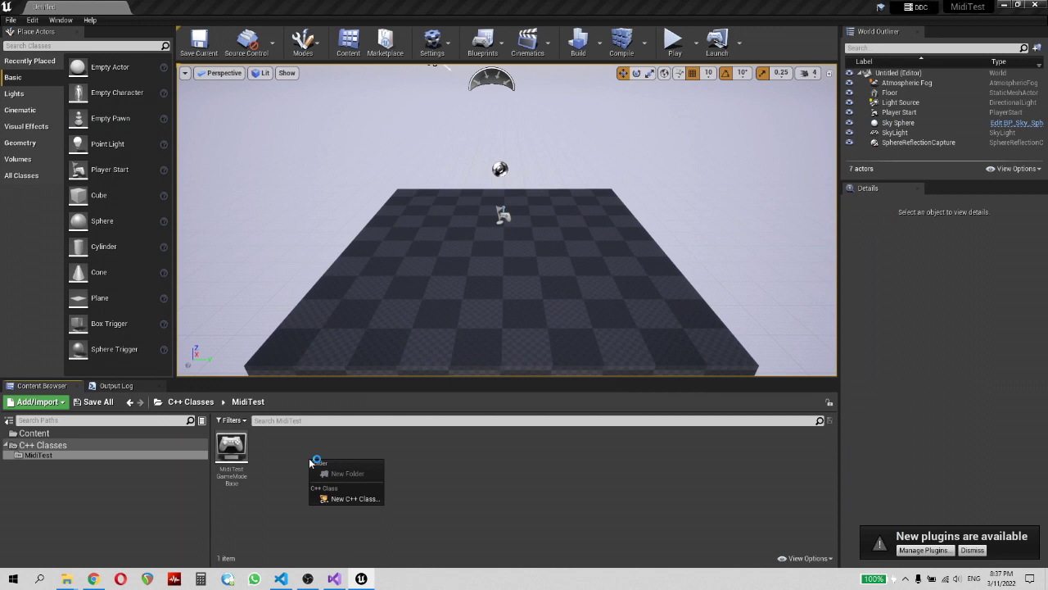
click(66, 578)
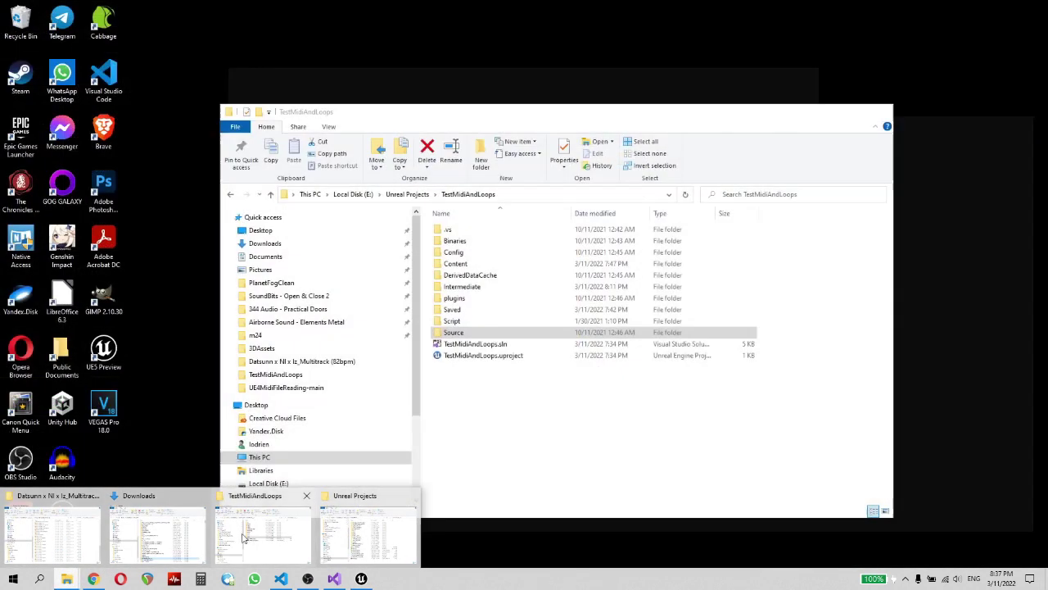
Browse TestMidiAndLoops › Source › TestMidiAndLoops, select MidiReading.h, then return to Unreal
click(246, 536)
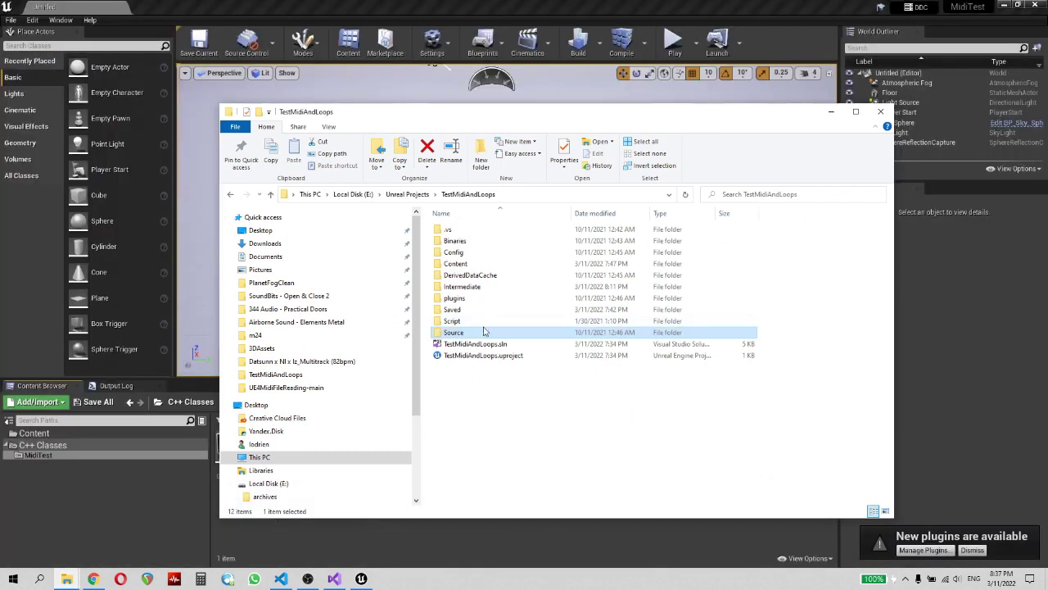
double_click(461, 332)
double_click(470, 230)
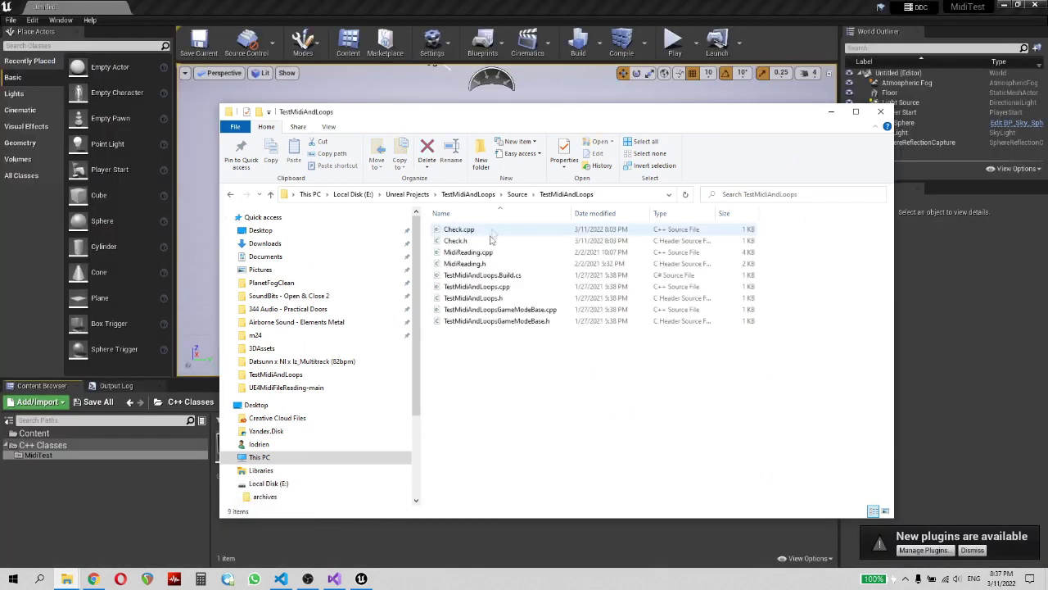
click(462, 266)
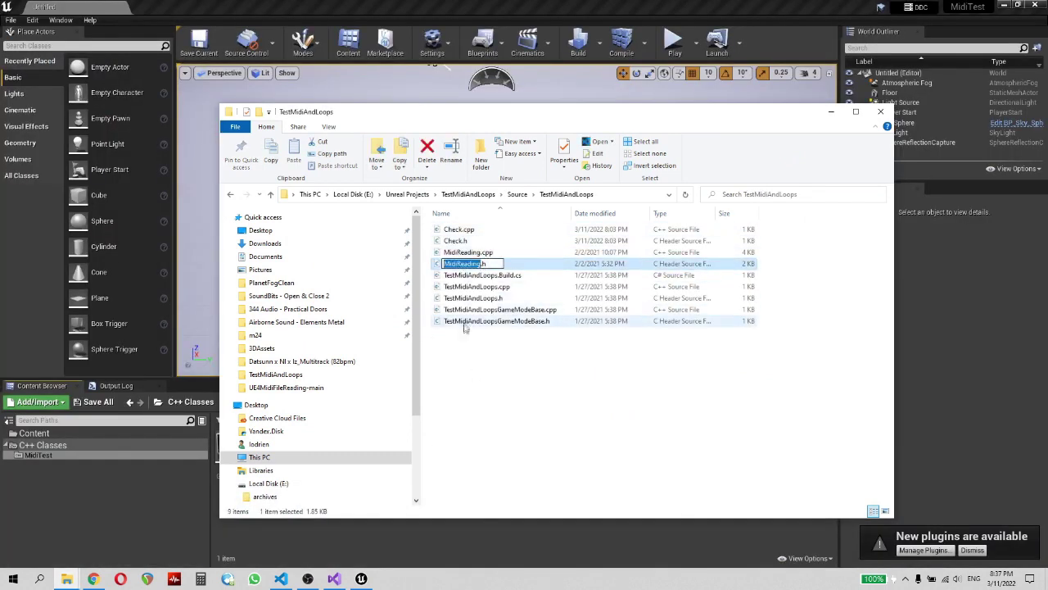
click(426, 540)
right_click(375, 461)
Add a new C++ class with Actor as parent, named MidiReading
click(411, 496)
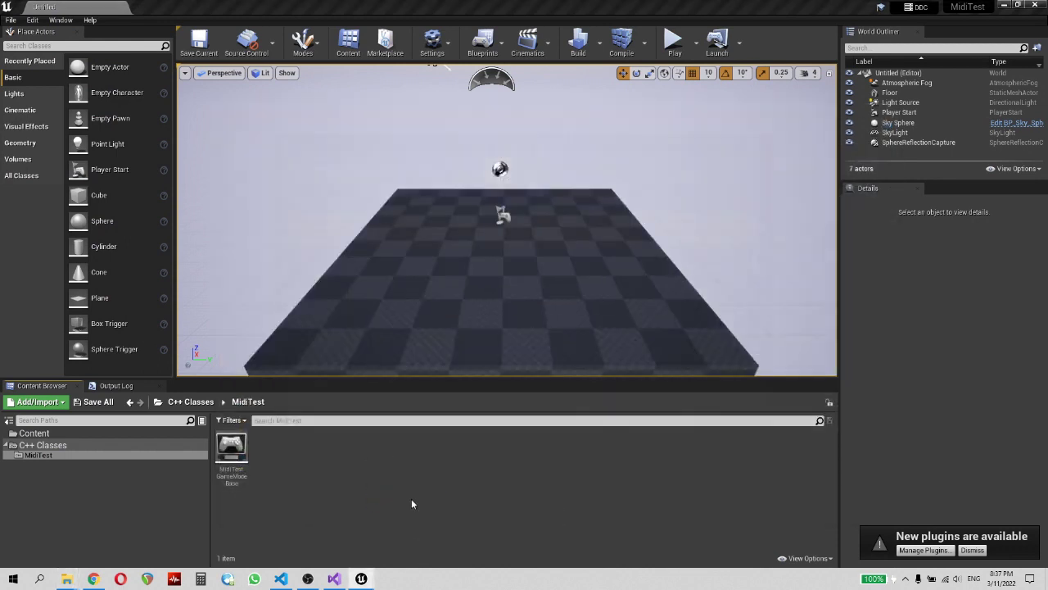
click(401, 326)
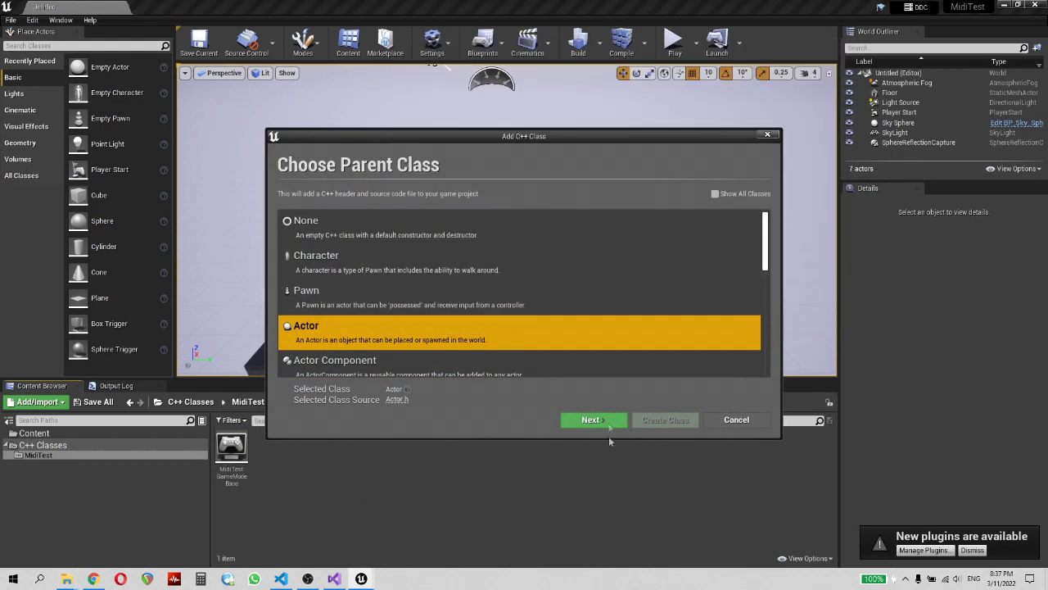
click(603, 422)
text(MidiReading)
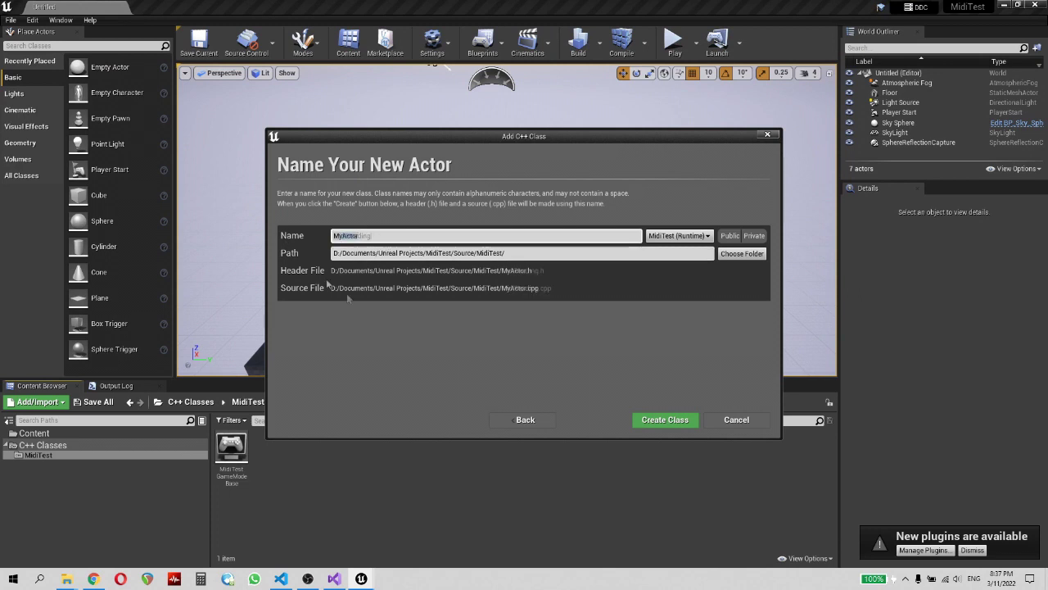
click(662, 420)
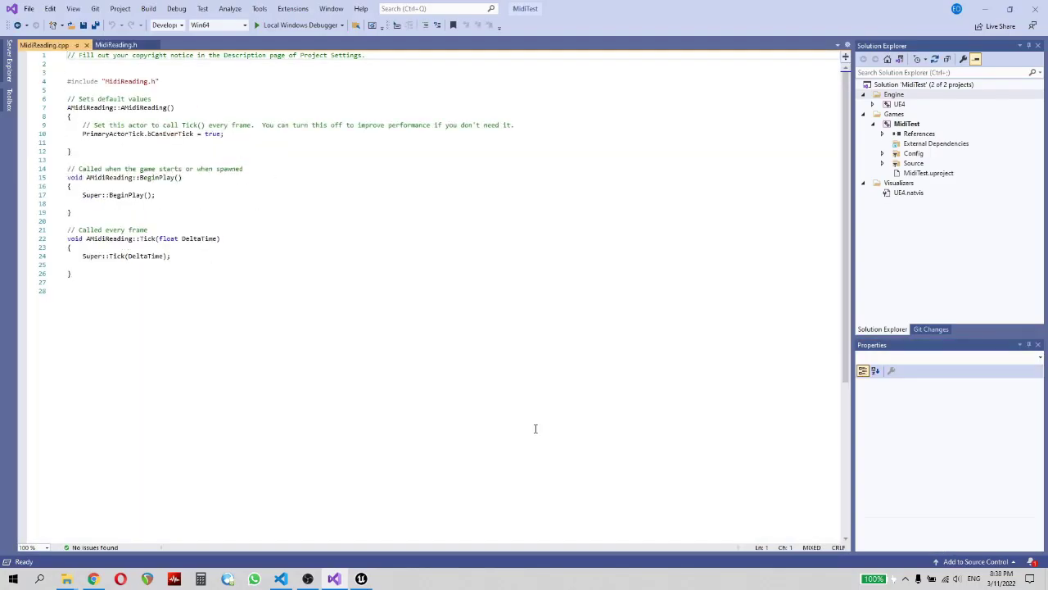
Inspect the new MidiReading.h, then select the old project's MidiReading.h code in VS Code
click(121, 46)
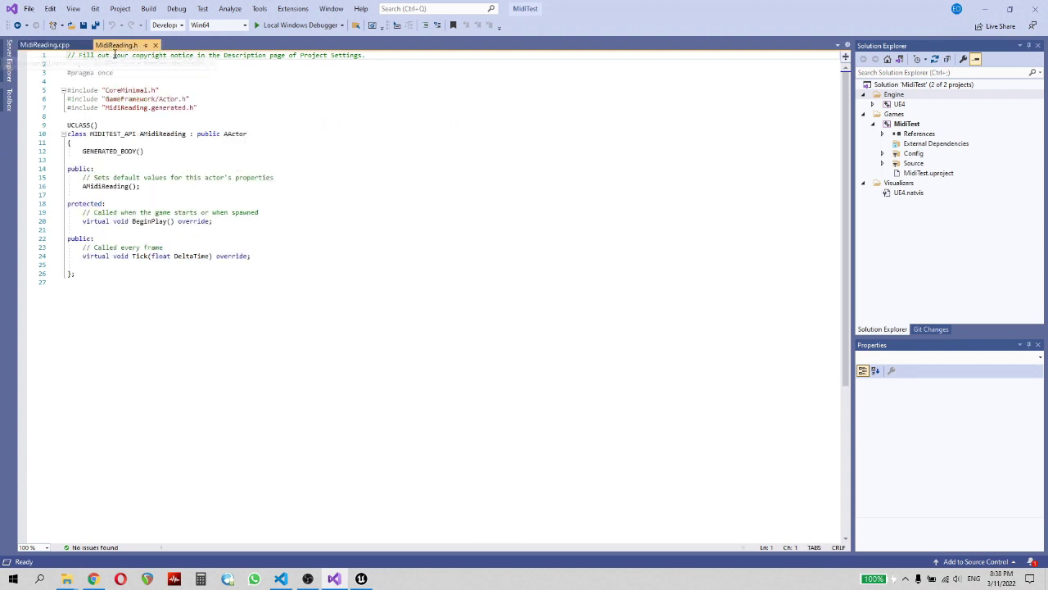
click(319, 199)
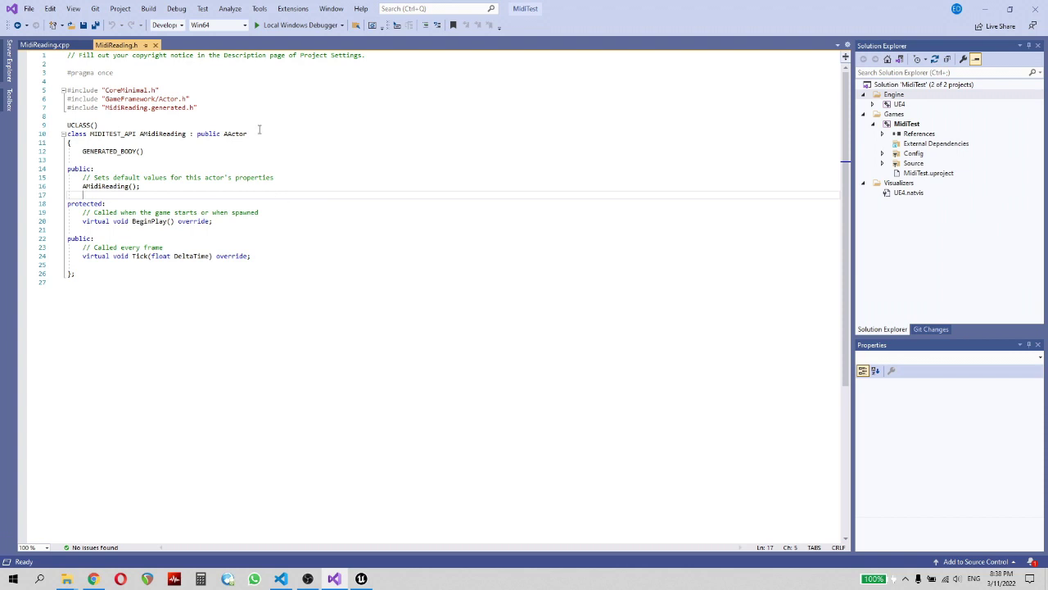
drag(248, 133, 89, 134)
click(332, 161)
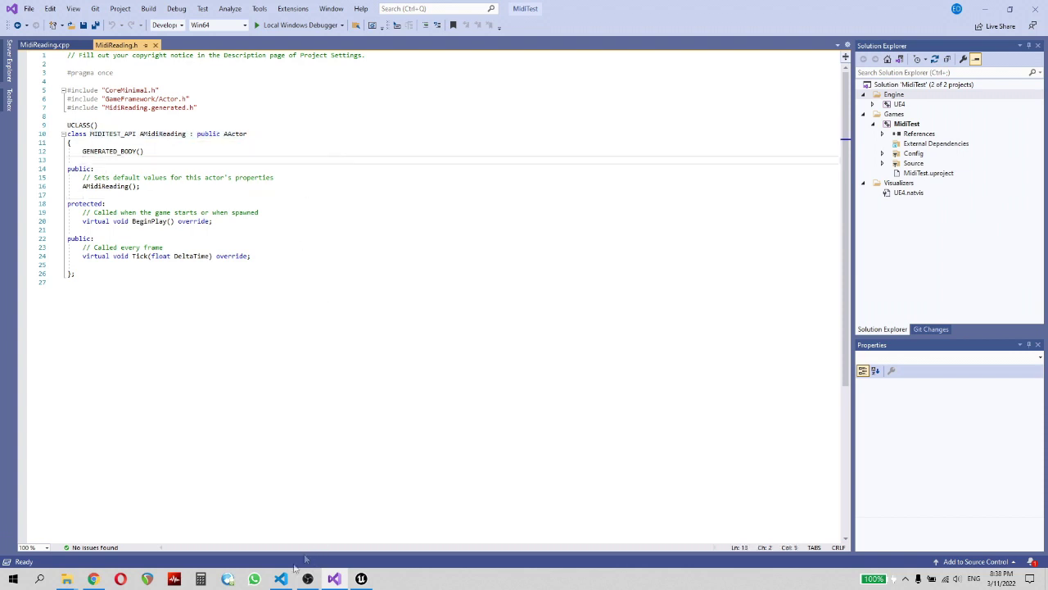
click(281, 578)
click(67, 41)
key(ctrl+a)
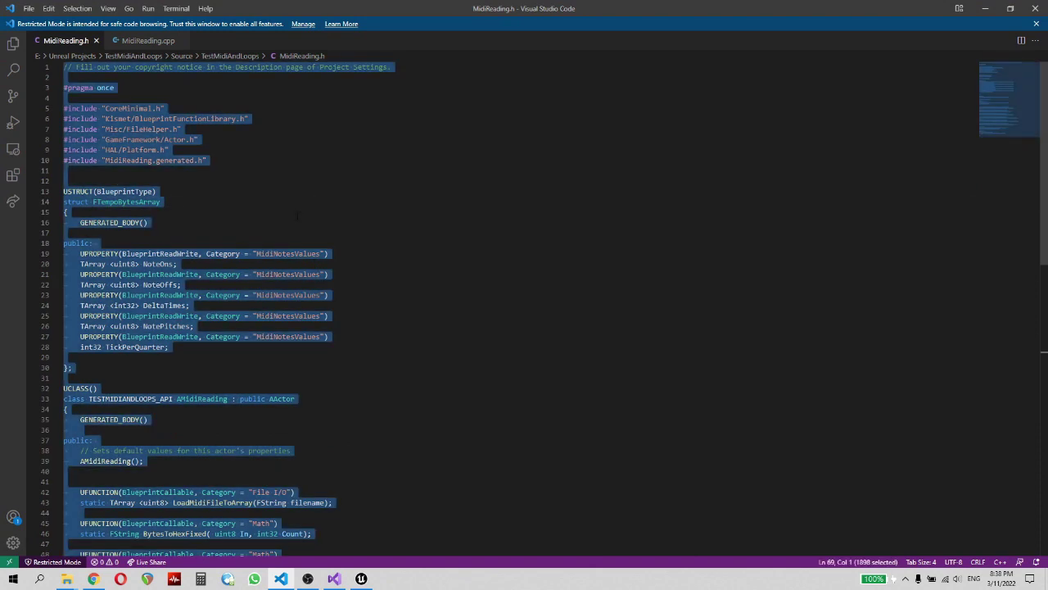
key(alt+Tab)
Replace the new header with the old code, changing TESTMIDIANDLOOPS_API to MIDITEST_API, and save
click(282, 213)
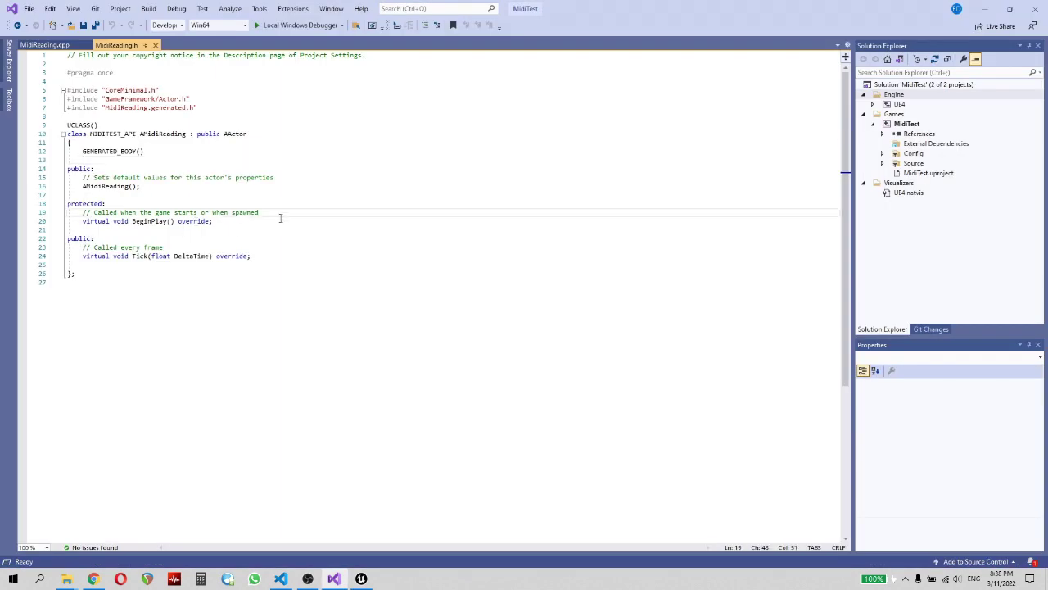
key(ctrl+a)
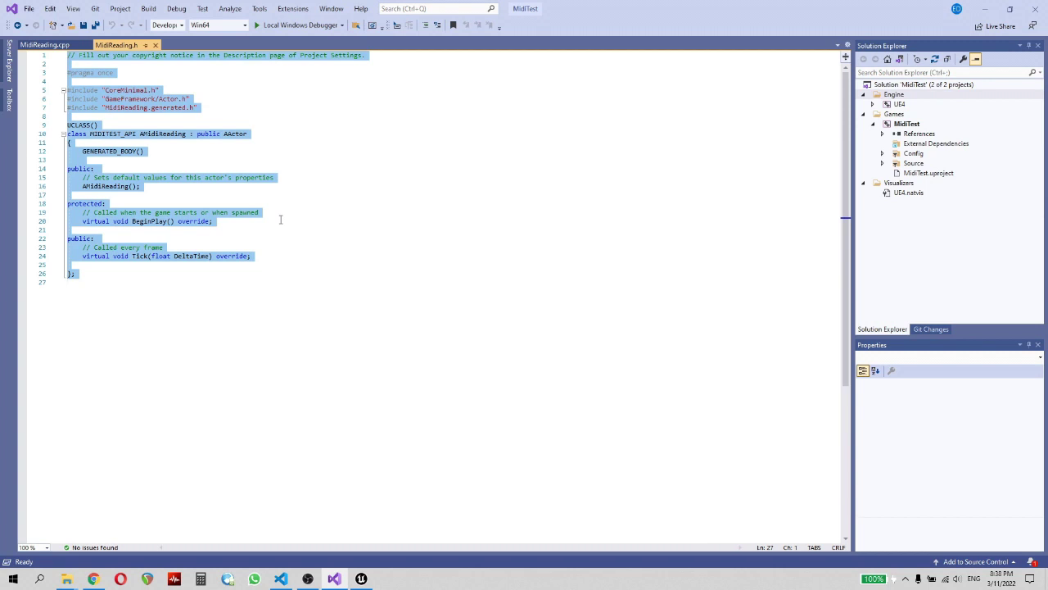
text(// Fill out your copyright notice in the Description page of Project Settings.  #pragma once  #include "CoreMinimal.h" #include "Kismet/BlueprintFunctionLibrary.h" #include "Misc/FileHelper.h" #include "GameFramework/Actor.h" #include "HAL/Platform.h" #include "MidiReading.generated.h"   USTRUCT(BlueprintType) struct FTempoBytesArray { 	GENERATED_BODY()  public: 	UPROPERTY(BlueprintReadWrite, Category = "MidiNotesValues") 		TArray <uint8> NoteOns; 	UPROPERTY(BlueprintReadWrite, Category = "MidiNotesValues") 		TArray <uint8> NoteOffs; 	UPROPERTY(BlueprintReadWrite, Category = "MidiNotesValues") 		TArray <int32> DeltaTimes; 	UPROPERTY(BlueprintReadWrite, Category = "MidiNotesValues") 		TArray <uint8> NotePitches; 	UPROPERTY(BlueprintReadWrite, Category = "MidiNotesValues") 		int32 TickPerQuarter;  };  UCLASS() class TESTMIDIANDLOOPS_API AMidiReading : public AActor { 	GENERATED_BODY()  public: 	// Sets default values for this actor's properties 	AMidiReading();   	UFUNCTION(BlueprintCallable, Category = "File I/O") 		static TArray <uint8> LoadMidiFileToArray(FString filename);  	UFUNCTION(BlueprintCallable, Category = "Math") 		static FString BytesToHexFixed(uint8 In, int32 Count);  	UFUNCTION(BlueprintCallable, Category = "Math") 		static FString BytesToCharFixed(uint8 In, int32 Count);  	UFUNCTION(BlueprintCallable, Category = "Math") 		static FString BytesToBinaryStringFixed(uint8 In, int32 Count);  	UFUNCTION(BlueprintCallable, Category = "Math") 		static int32 AddingBytes(uint8 Byte1, uint8 Byte2, uint8 Byte3);  	UFUNCTION(BlueprintCallable, Category = "Midi") 		static FTempoBytesArray  MidiReadStruct(FString filename);  protected: 	// Called when the game starts or when spawned 	virtual void BeginPlay() override;  public: 	// Called every frame 	virtual void Tick(float DeltaTime) override;  };)
scroll(220, 279, up, 5)
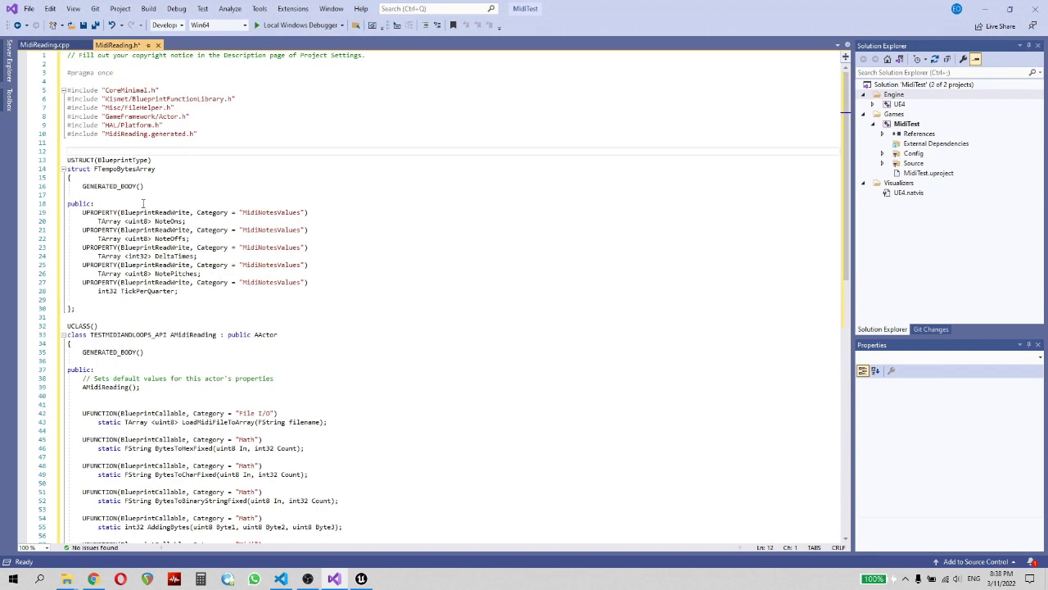
drag(151, 334, 92, 334)
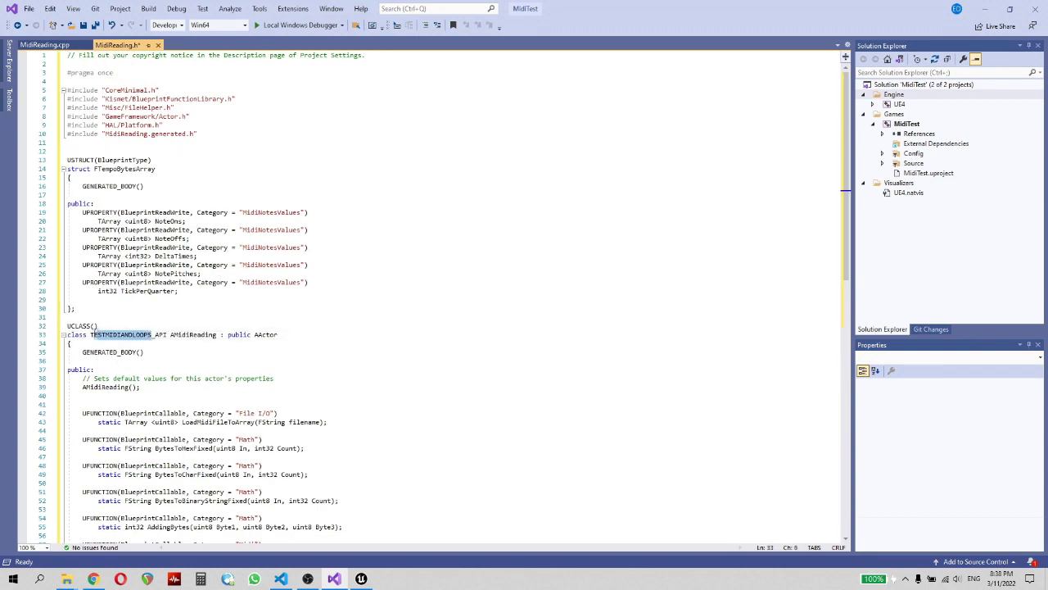
text(MIDI)
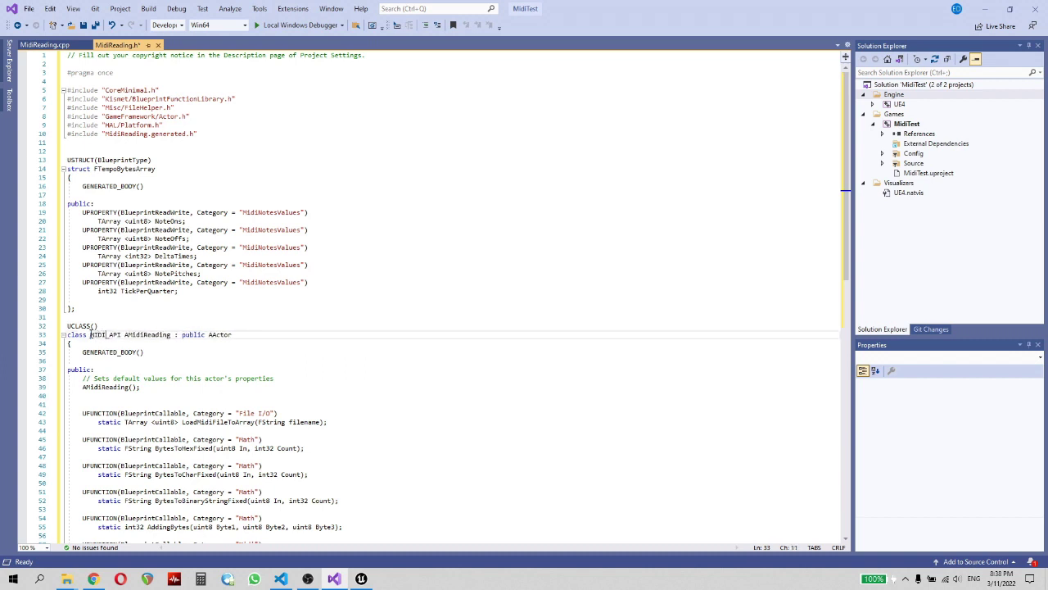
text(TEST)
key(ctrl+s)
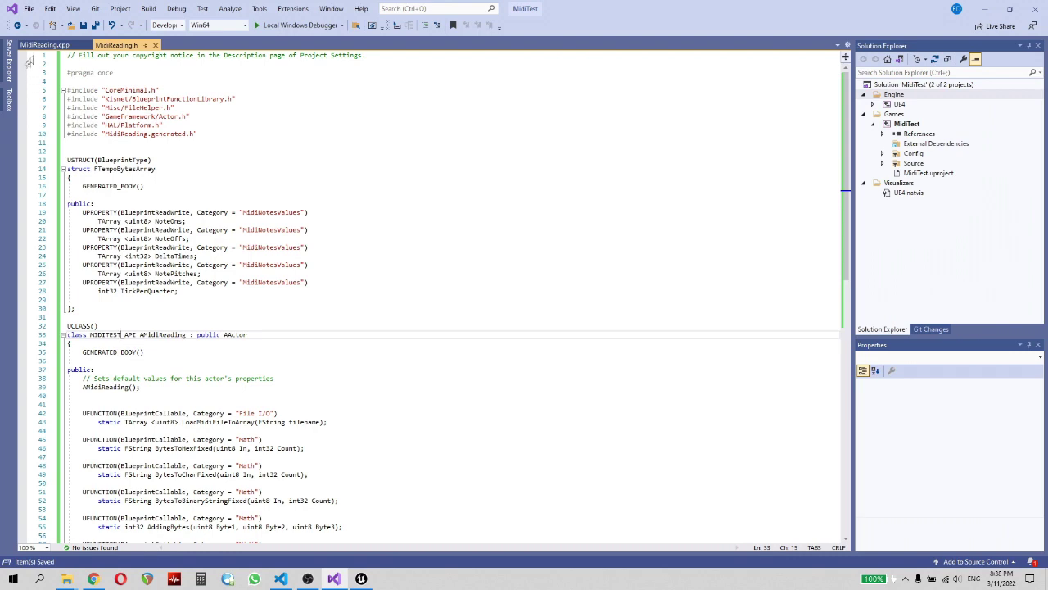
Replace MidiReading.cpp with the old MIDI-parsing source, save it, and return to Unreal
click(44, 44)
key(alt+Tab)
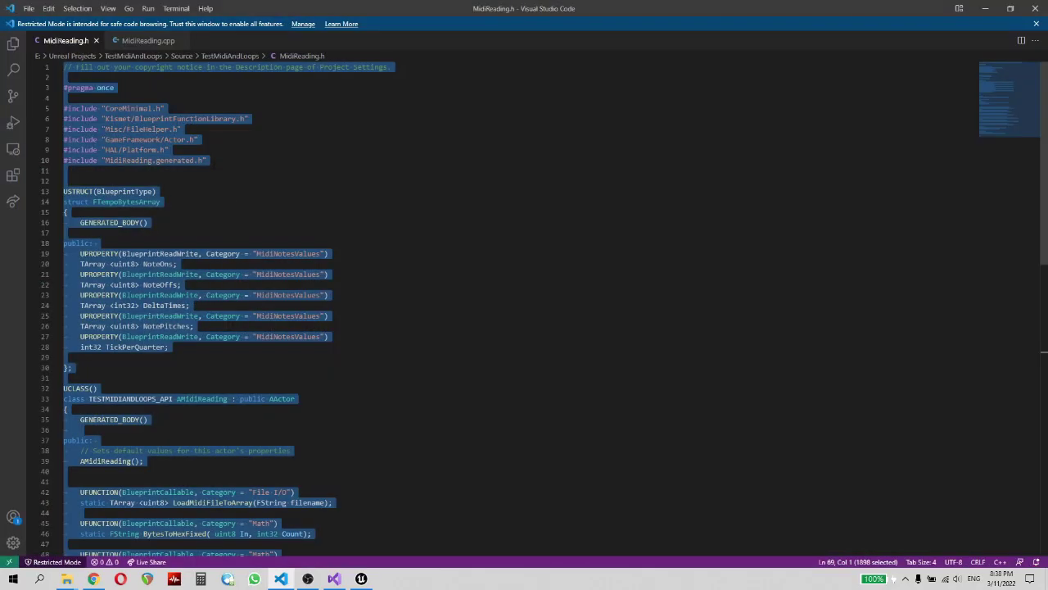
click(141, 40)
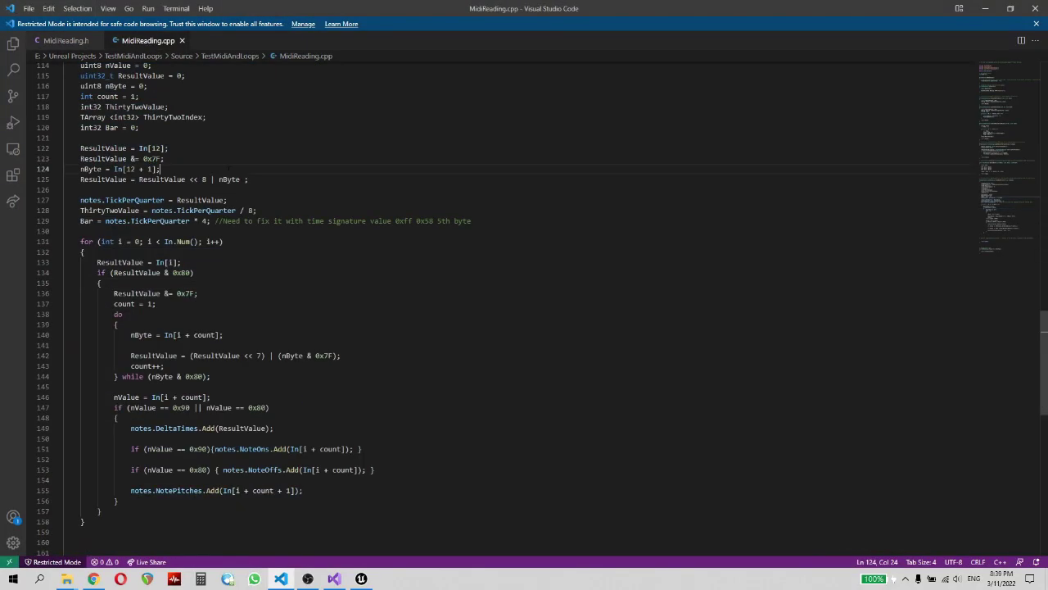
key(ctrl+a)
key(alt+Tab)
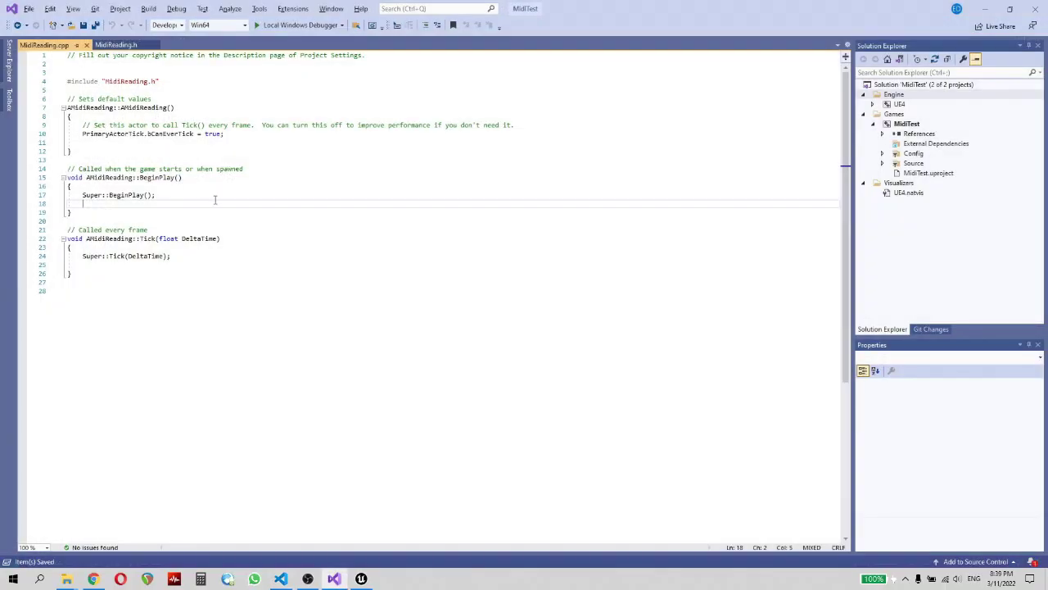
key(ctrl+a)
key(ctrl+v)
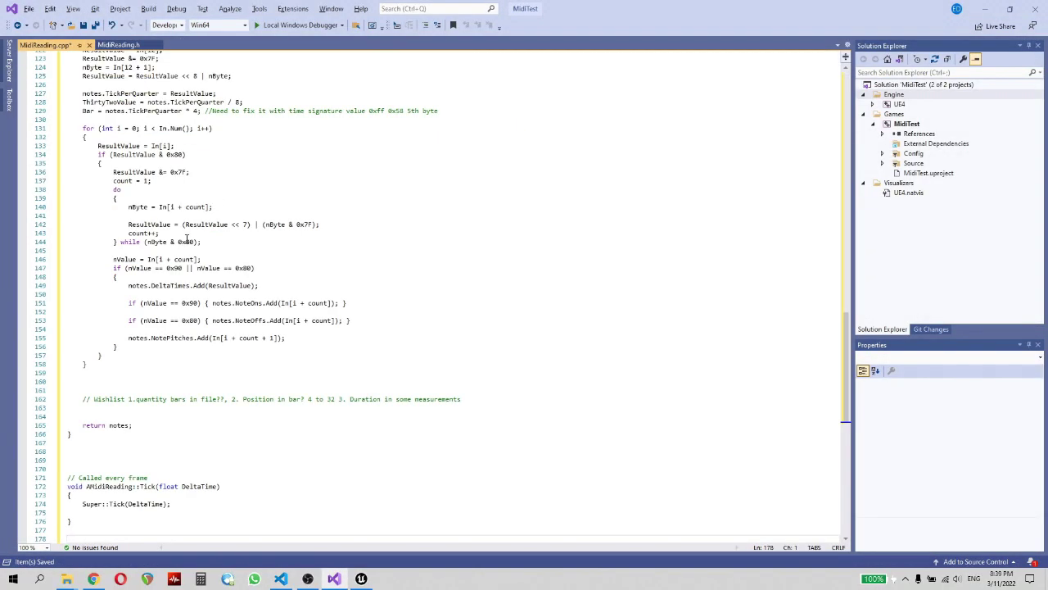
key(ctrl+s)
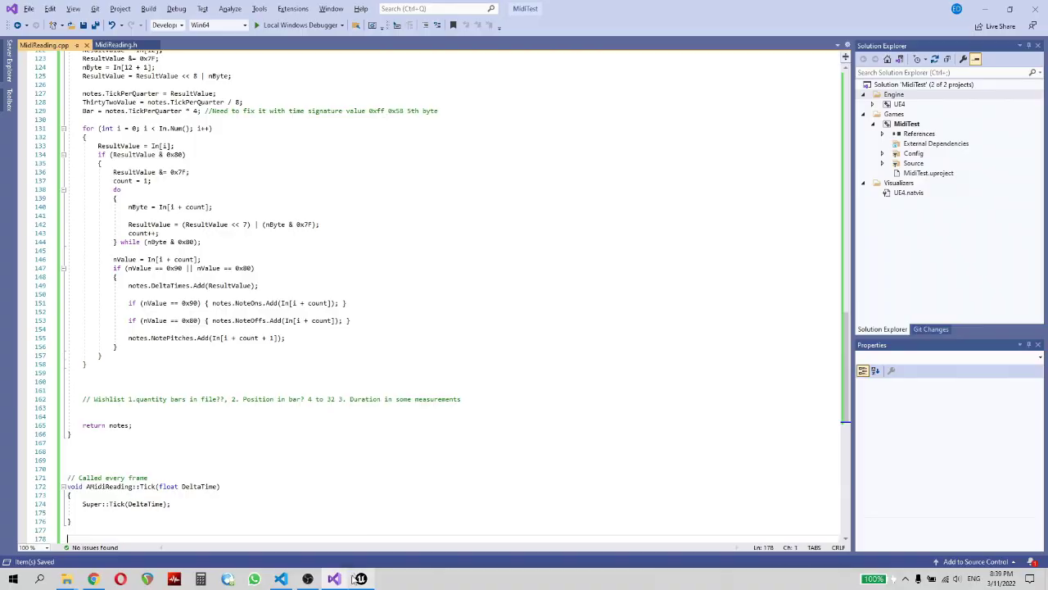
click(360, 578)
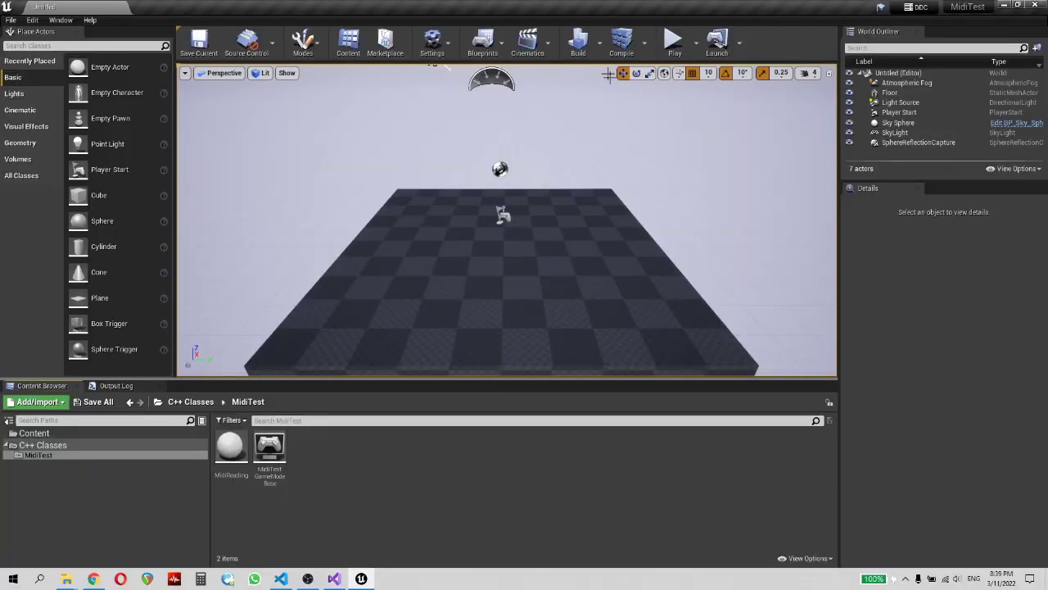
Compile the C++ code and create the MyMidiReading Blueprint based on MidiReading
click(621, 41)
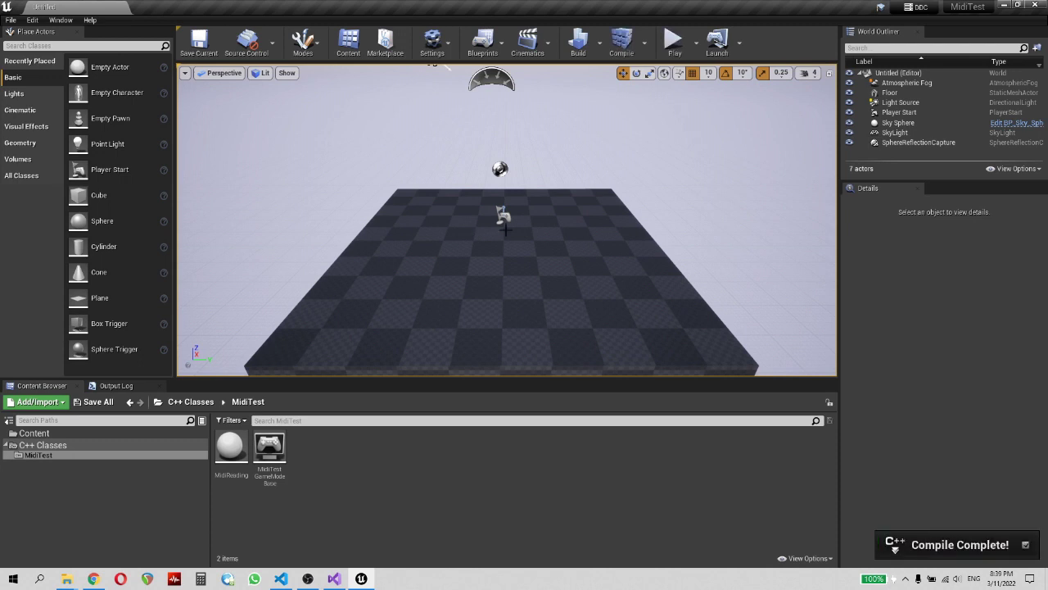
right_click(231, 448)
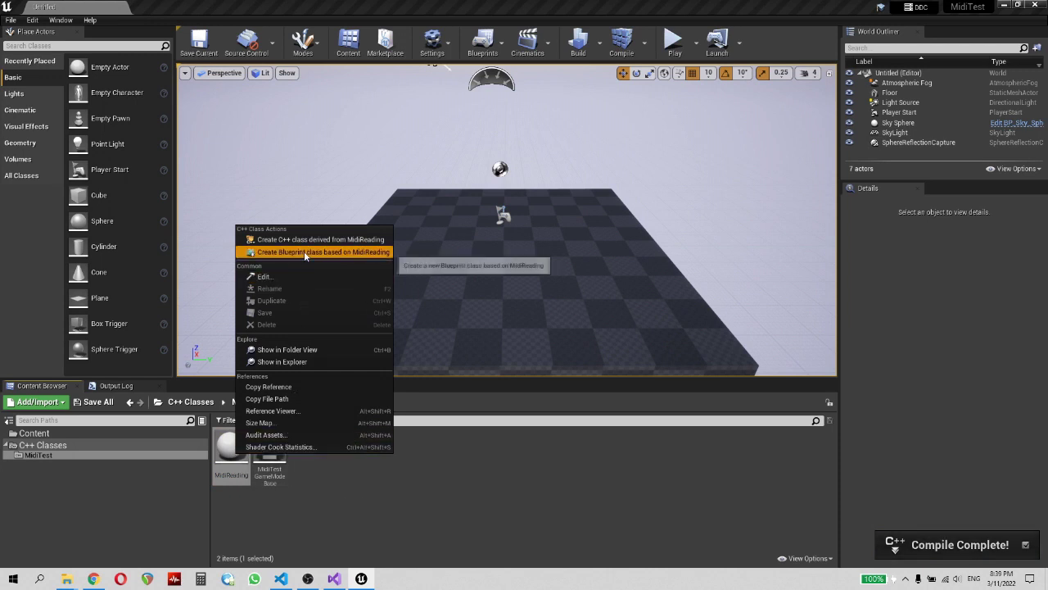
click(304, 251)
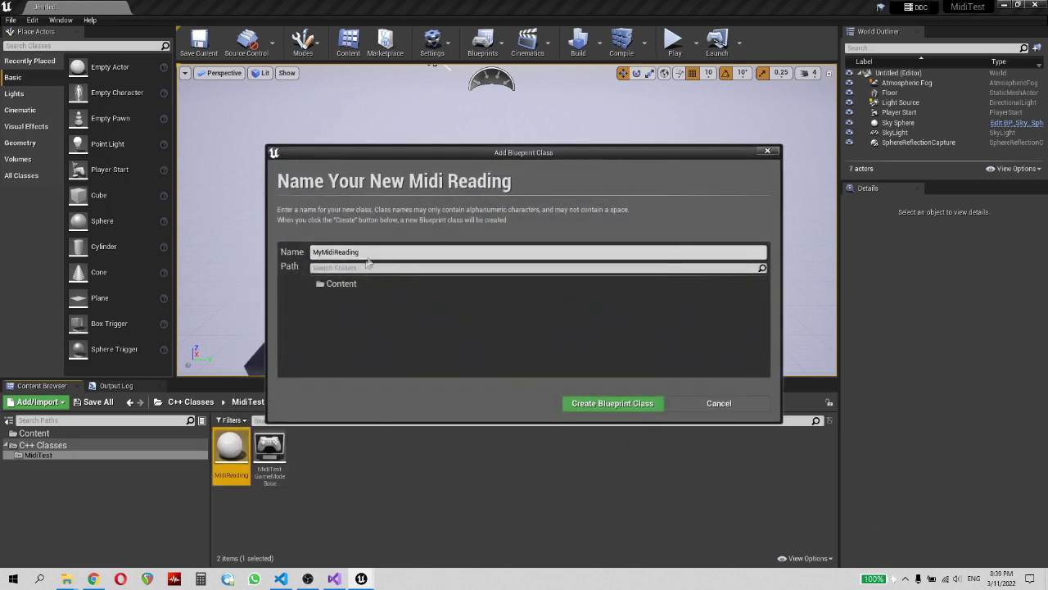
click(614, 400)
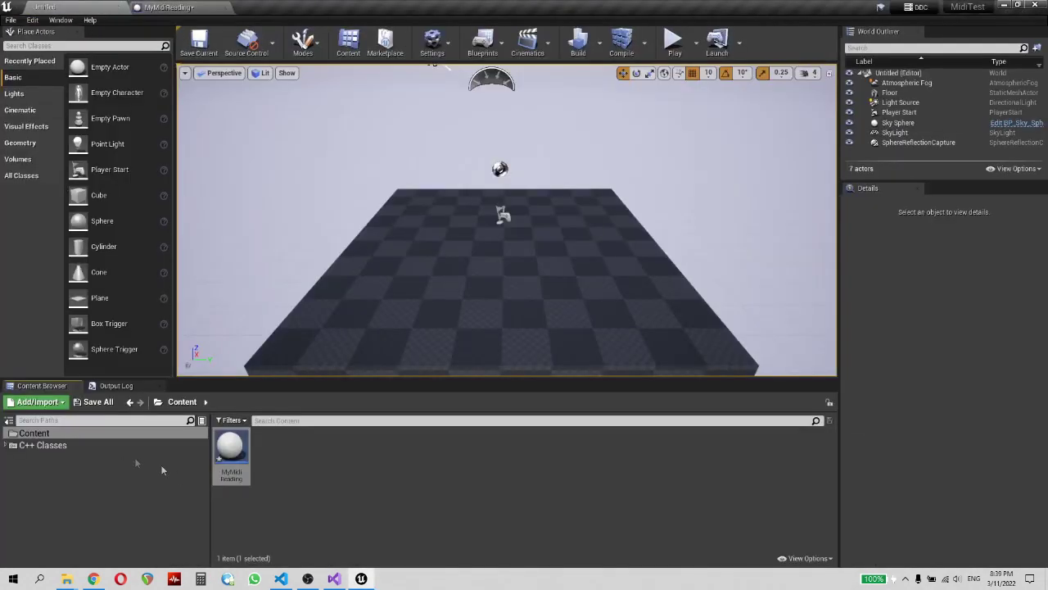
click(308, 484)
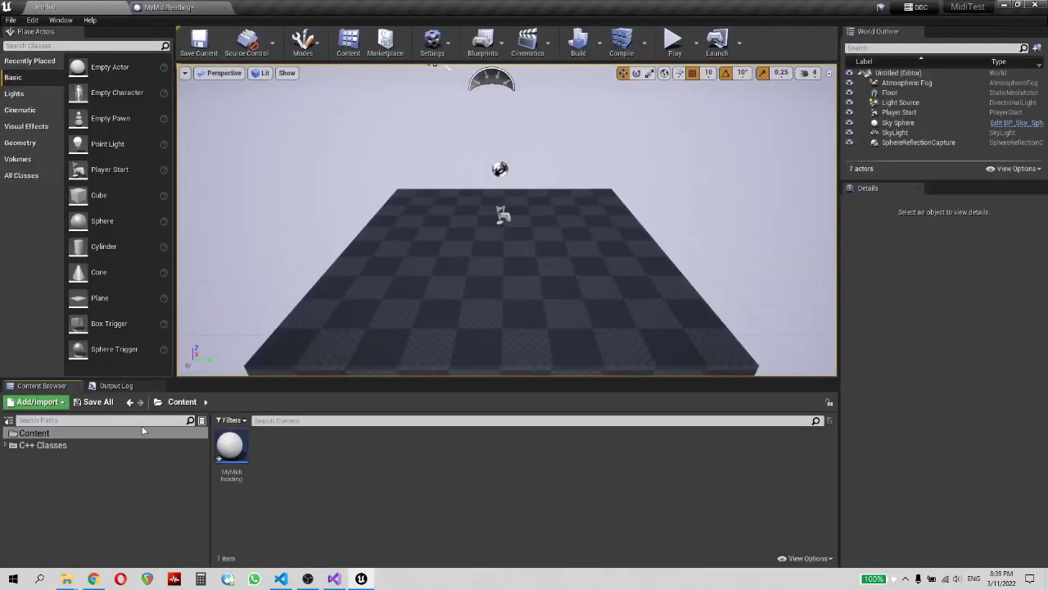
Create a Blueprint class named NewBlueprint with MyMidiReading as its parent
right_click(318, 463)
click(352, 189)
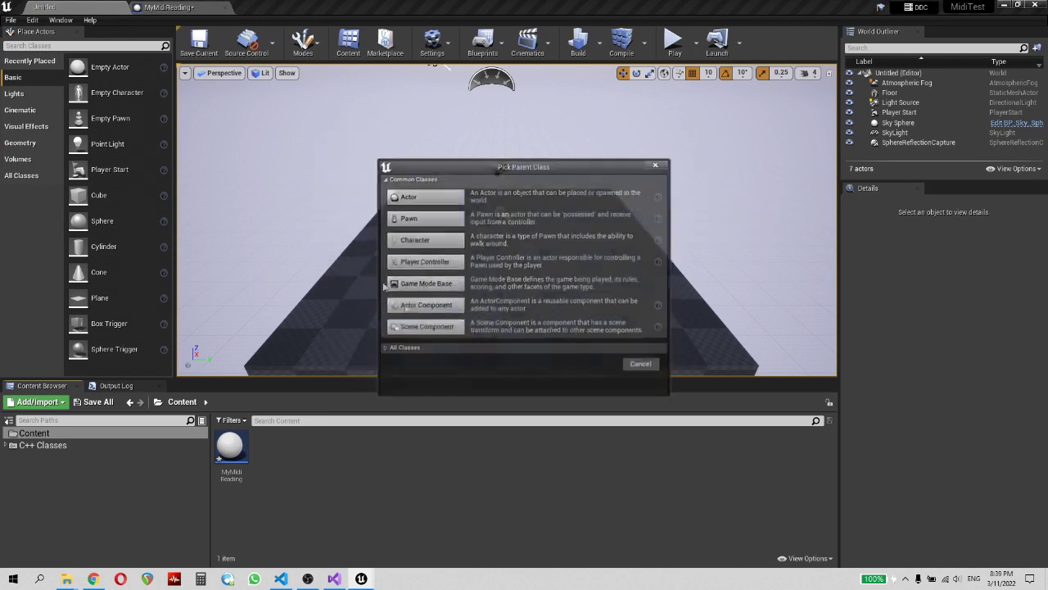
click(393, 350)
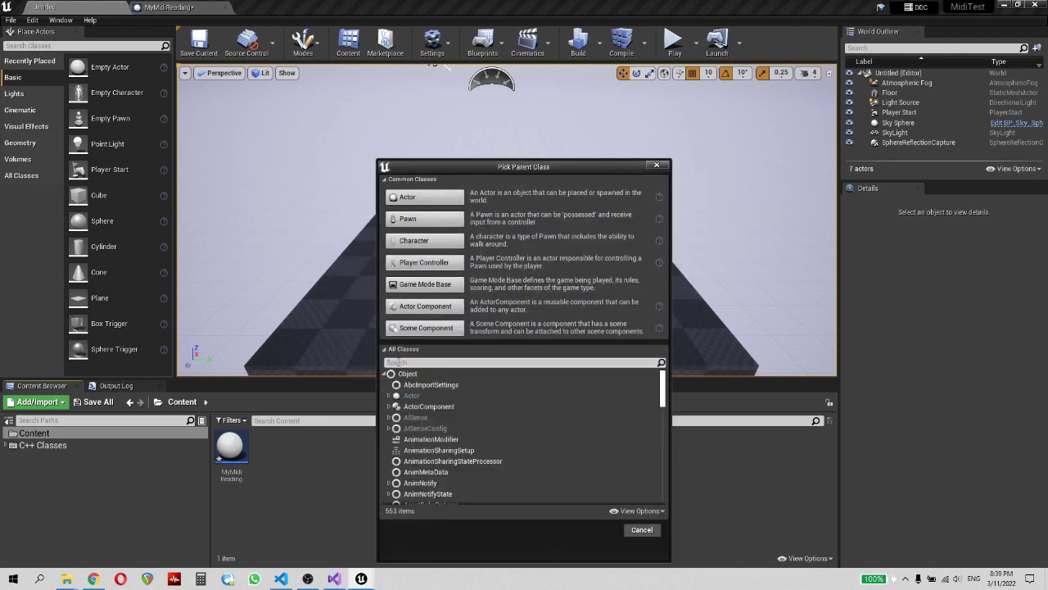
text(midi)
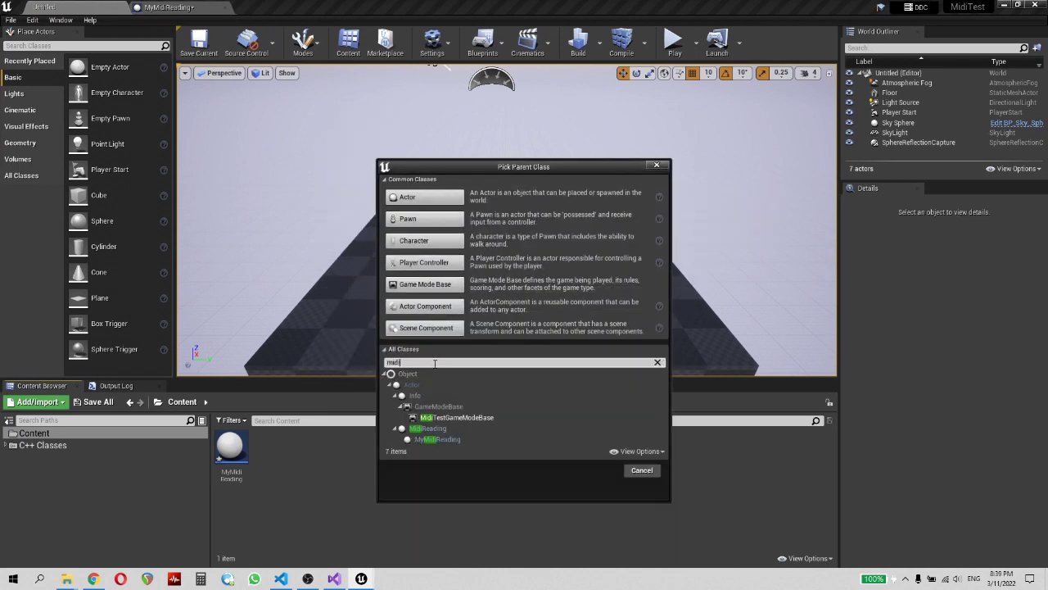
click(438, 440)
click(596, 470)
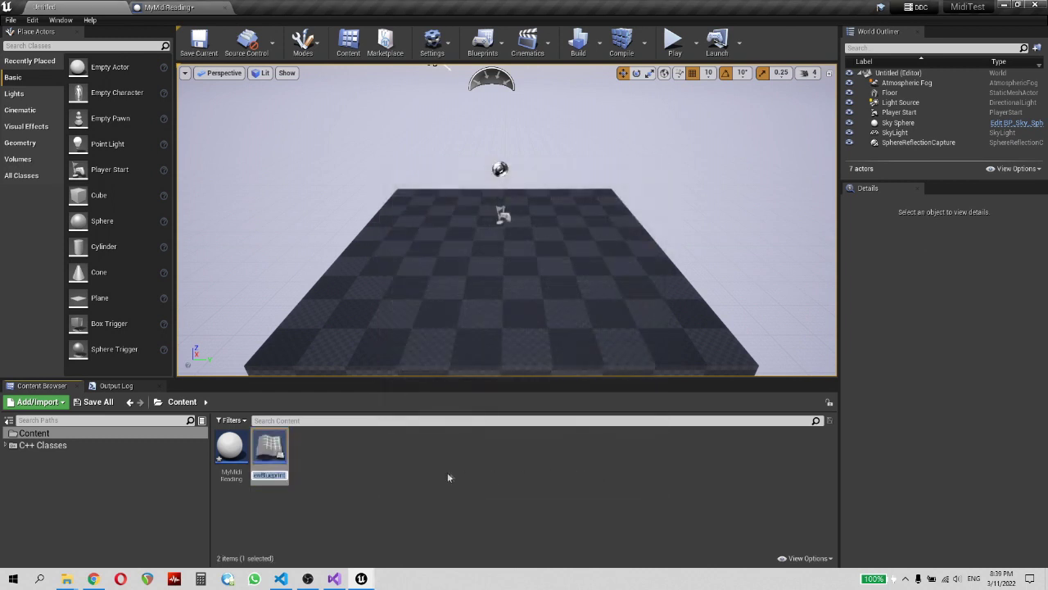
click(408, 464)
Open MyMidiReading in the Blueprint editor on its Event Graph
click(230, 452)
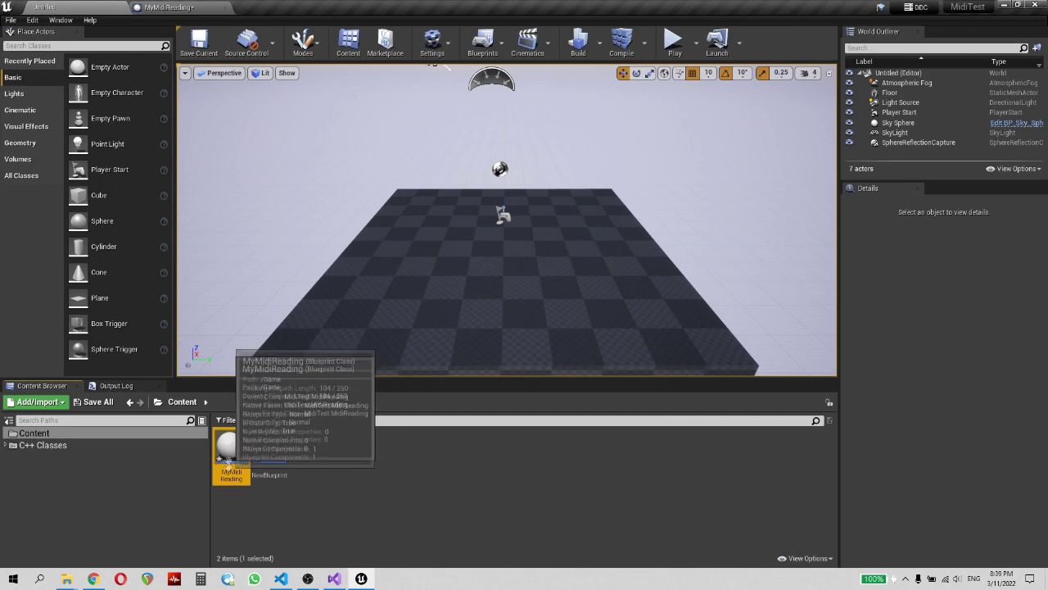
double_click(229, 458)
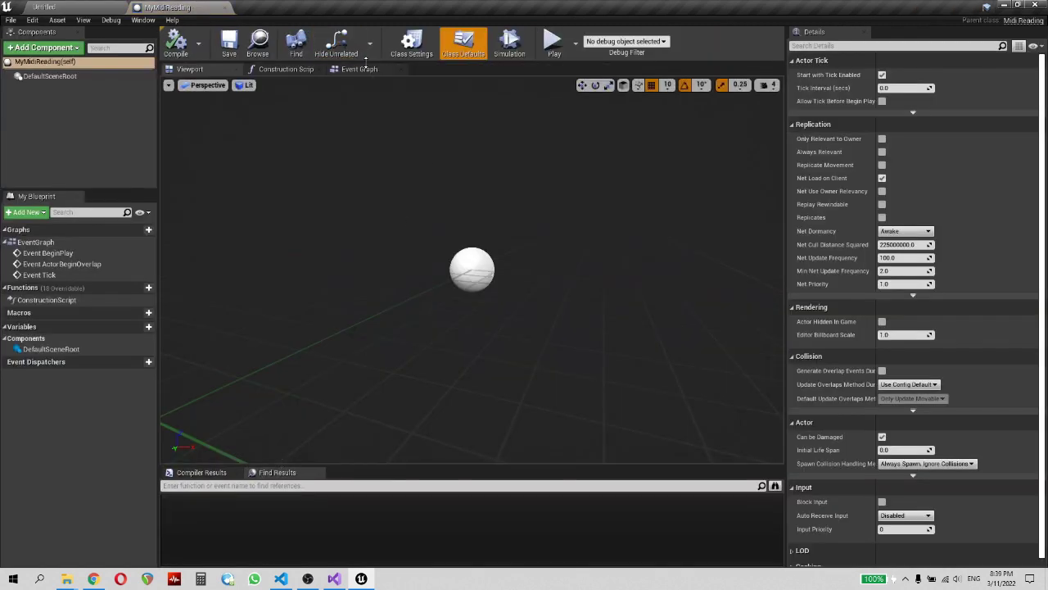
click(364, 68)
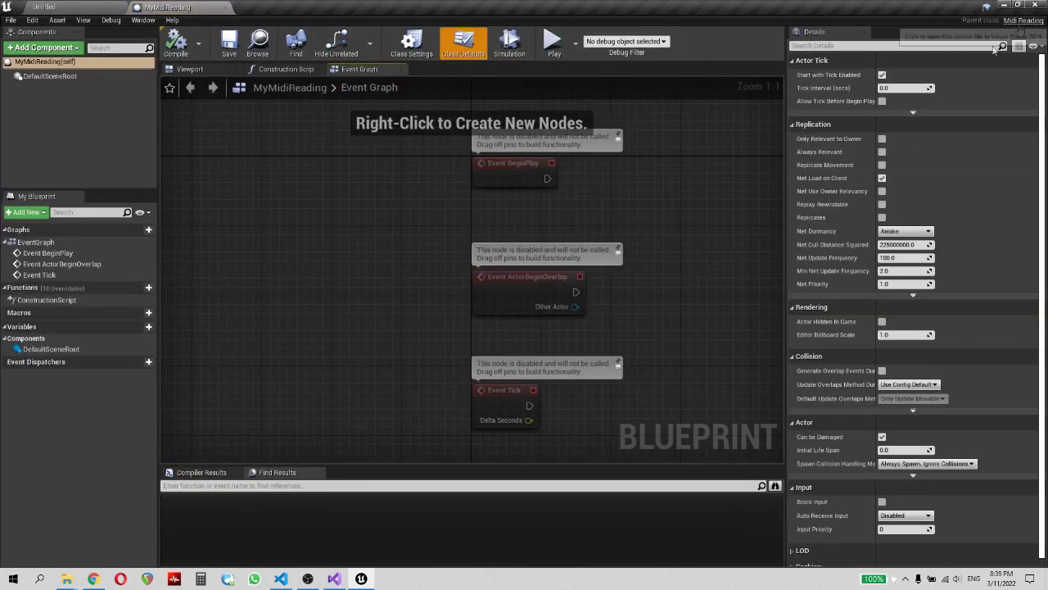
Add a Midi Read Struct node and place it beside Event BeginPlay
right_drag(646, 233, 401, 148)
right_click(414, 209)
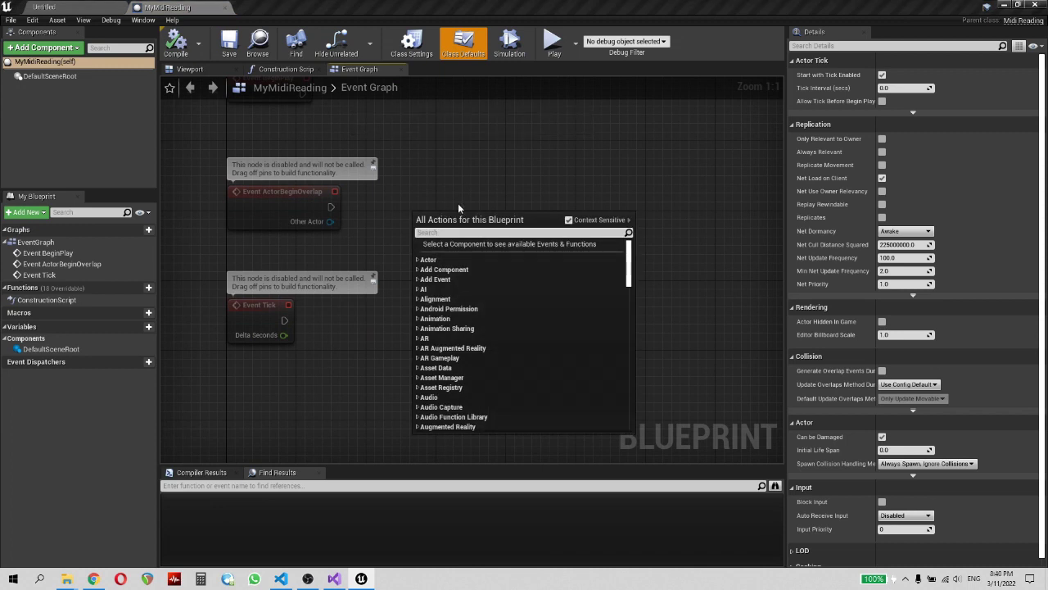
text(midi)
key(Return)
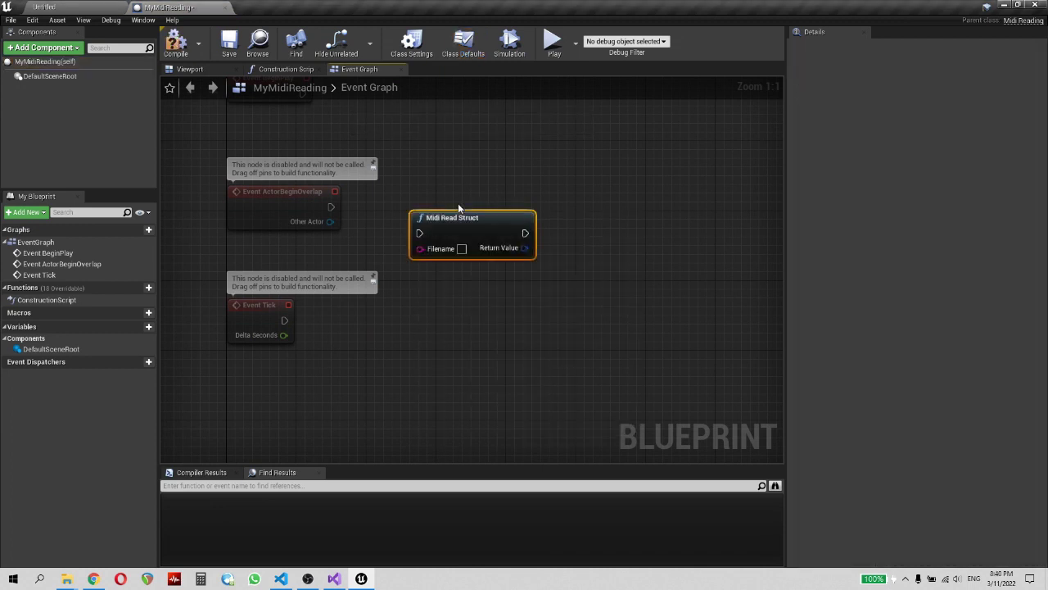
drag(462, 222, 453, 300)
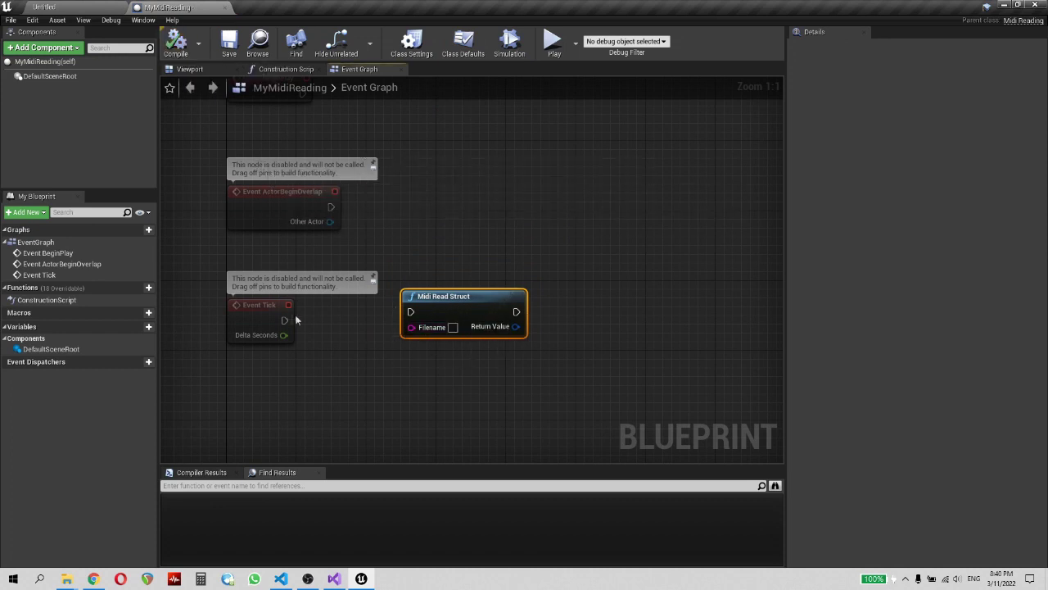
key(Home)
drag(420, 391, 419, 190)
Wire Event BeginPlay into Midi Read Struct and split its Return Value into five outputs
drag(288, 188, 396, 206)
right_click(499, 221)
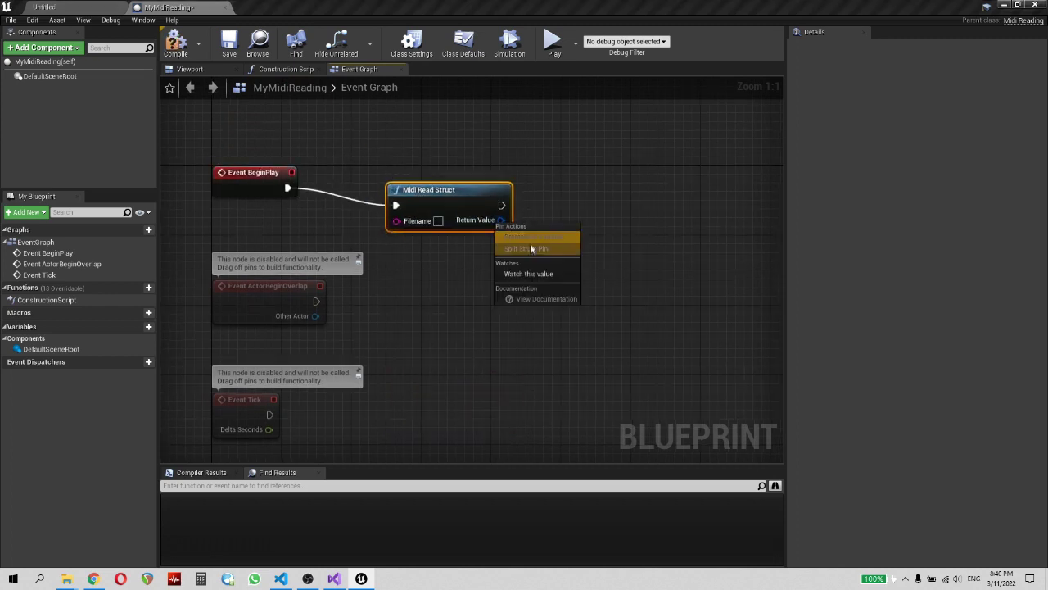
click(526, 248)
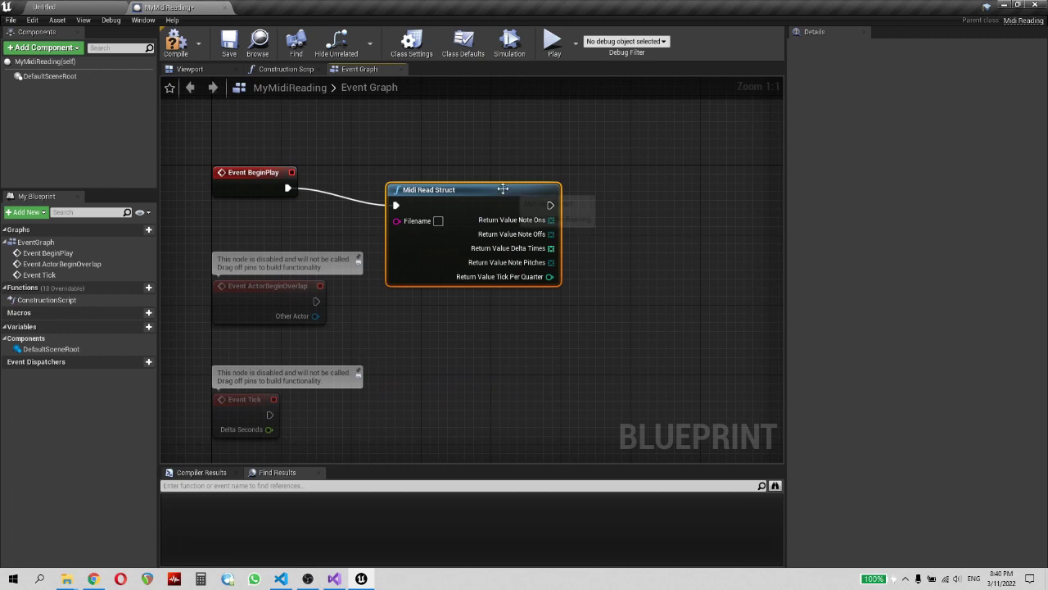
drag(541, 229, 550, 212)
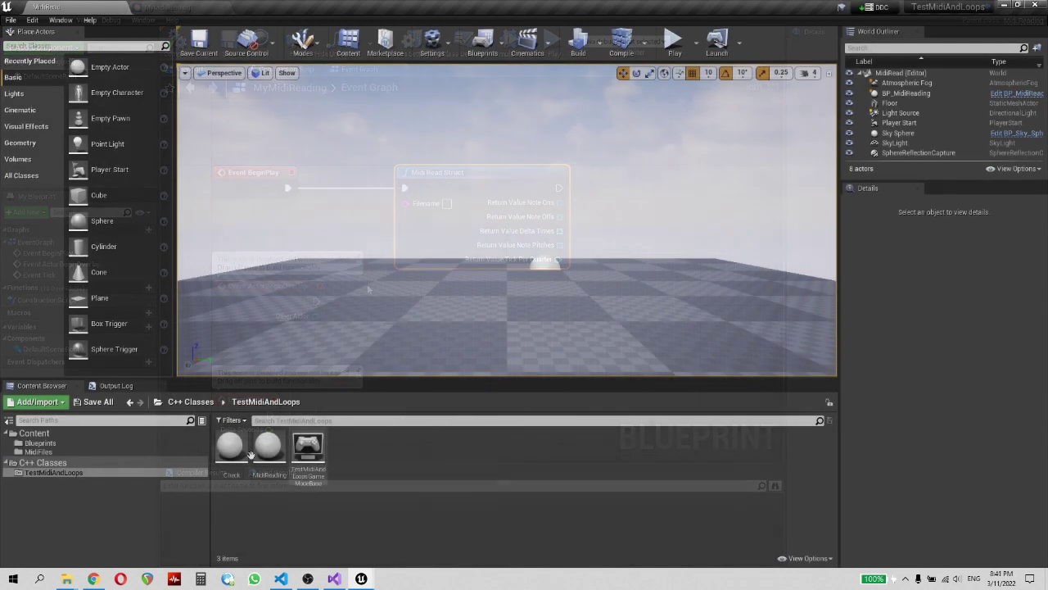
Open BP_MidiReading and inspect the Midi Filename variable's default path
click(98, 443)
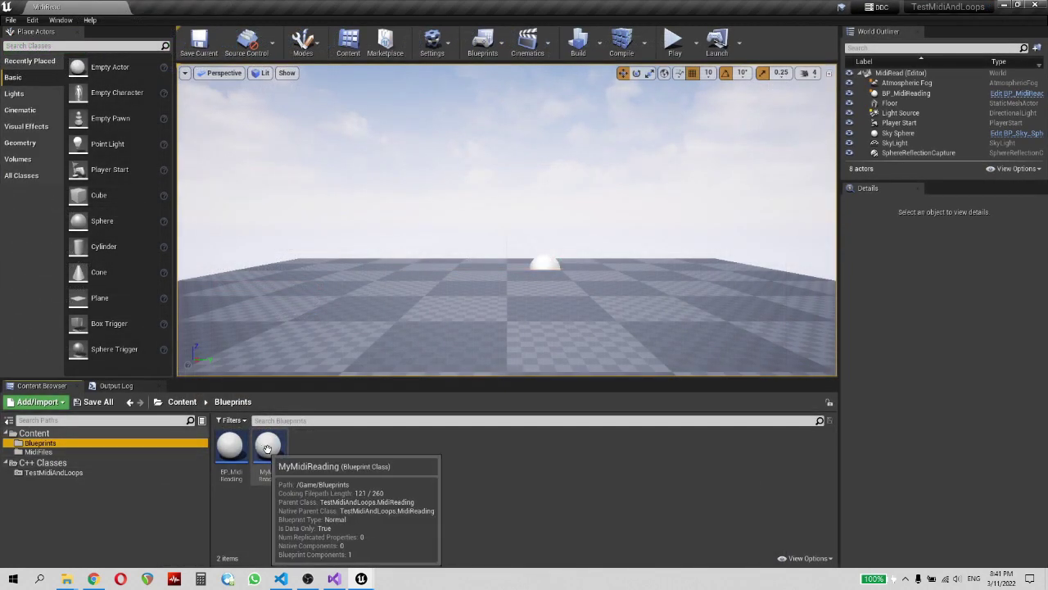
double_click(238, 456)
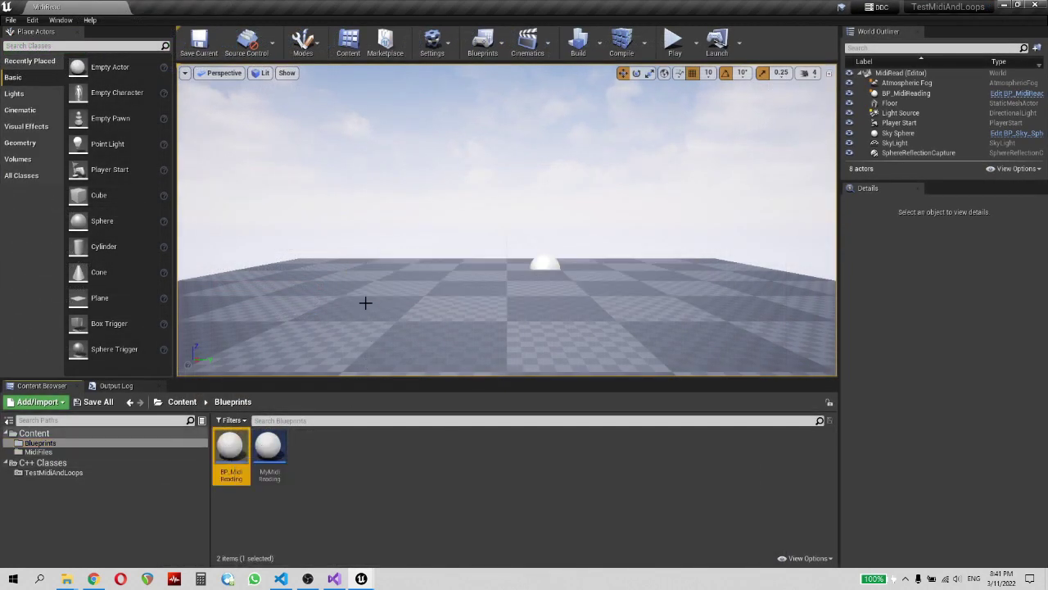
scroll(365, 311, down, 3)
scroll(494, 281, down, 3)
scroll(494, 281, up, 8)
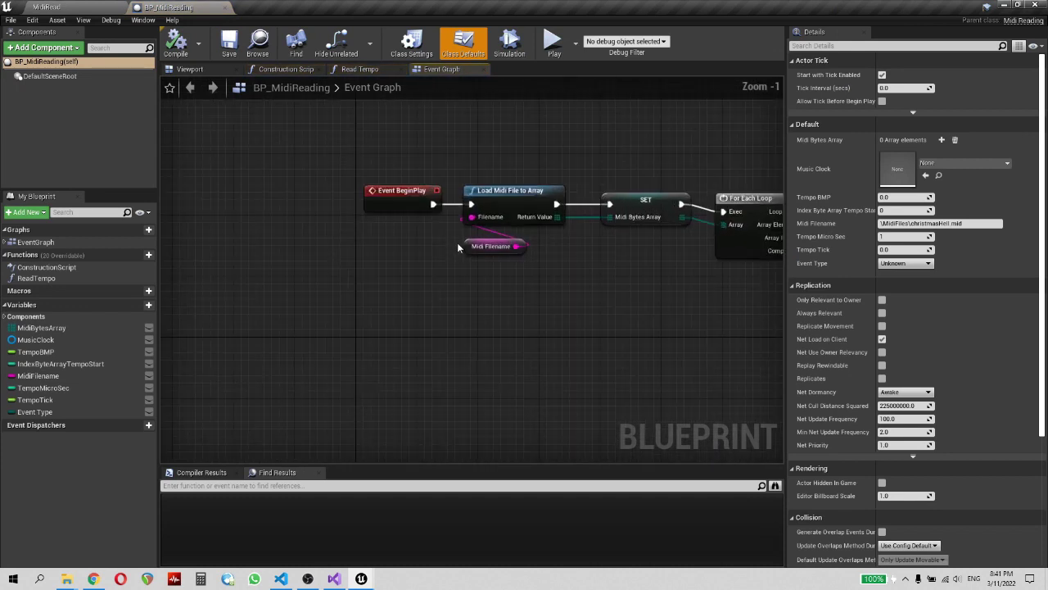
scroll(457, 242, up, 4)
click(500, 239)
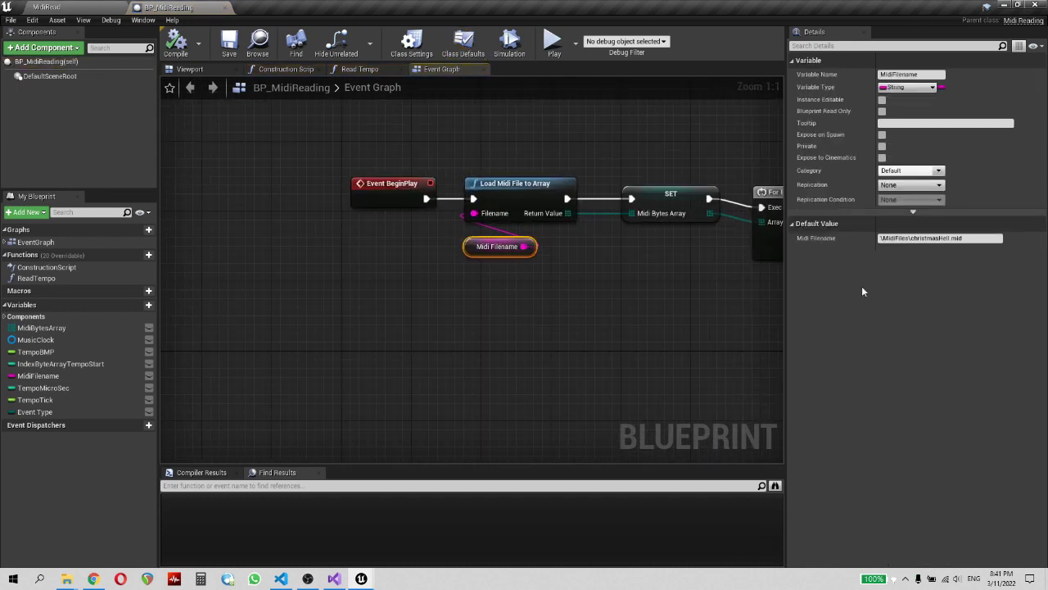
click(940, 237)
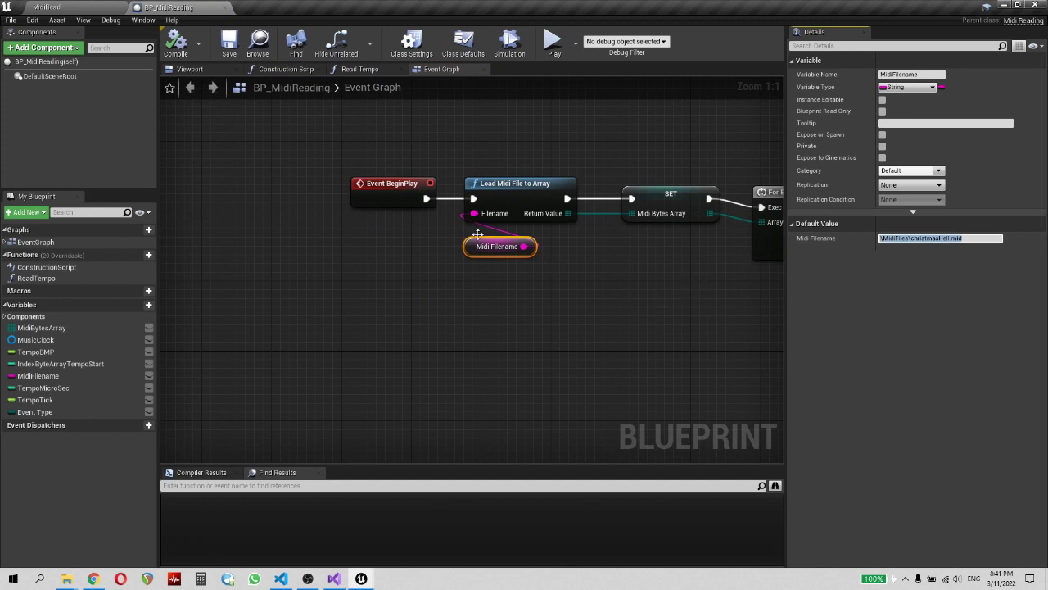
Check the MidiFiles folder, then recheck the \MidiFiles\christmasHell.mid default in BP_MidiReading
click(64, 6)
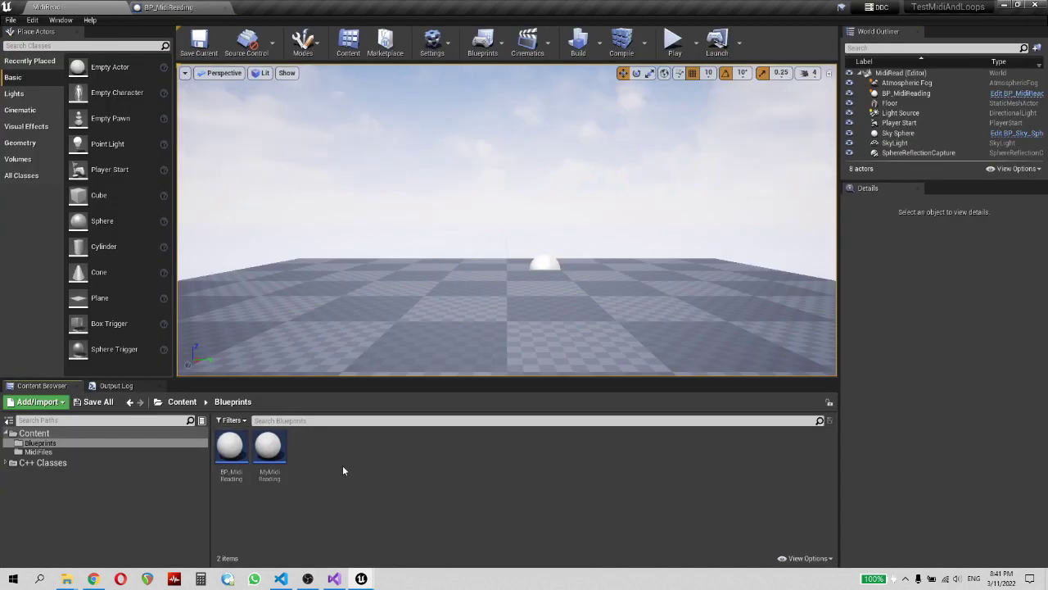
click(70, 452)
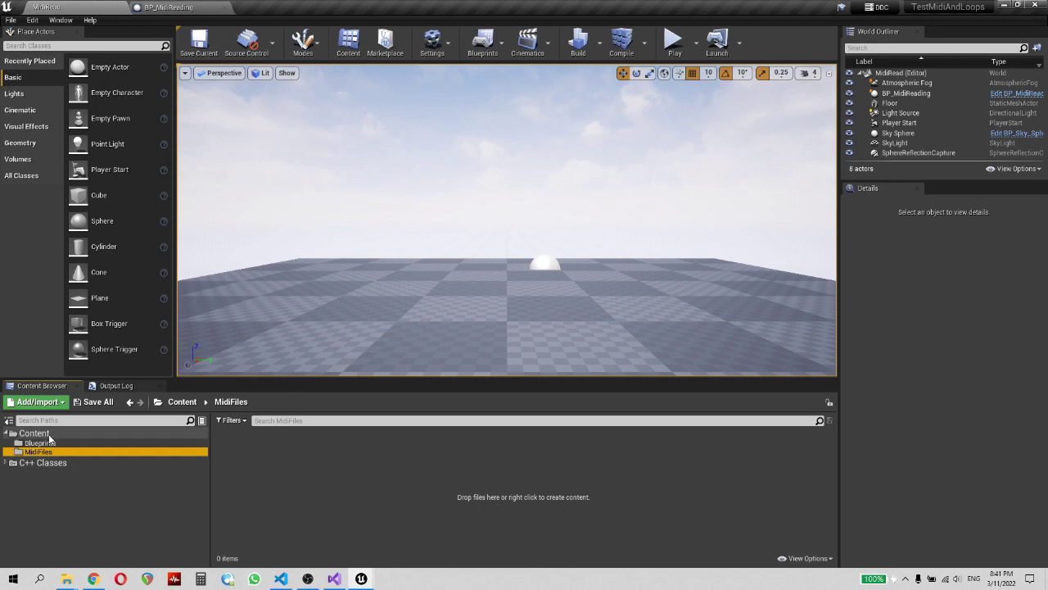
click(168, 6)
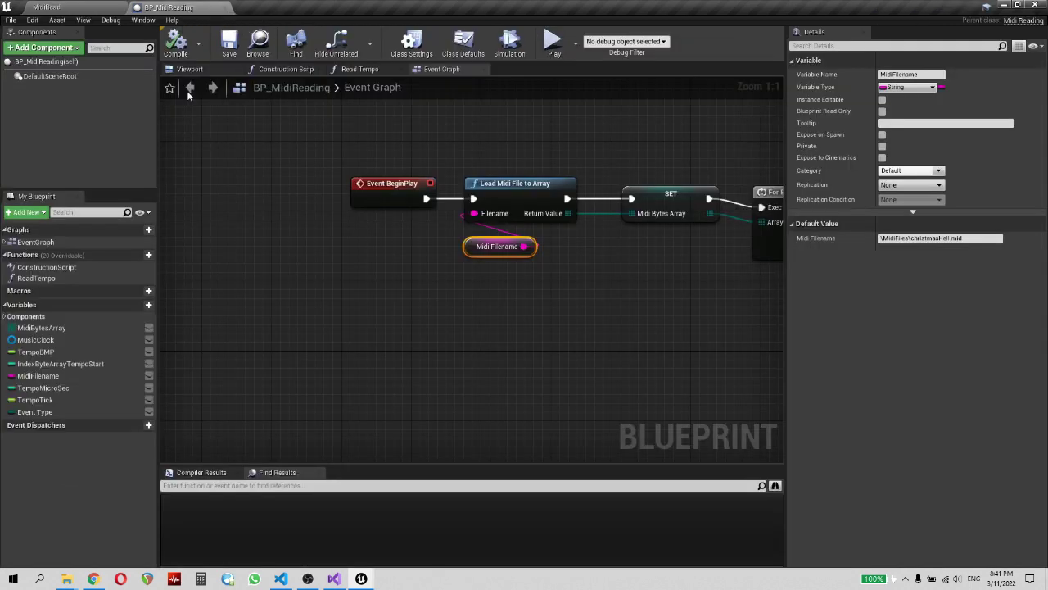
click(946, 237)
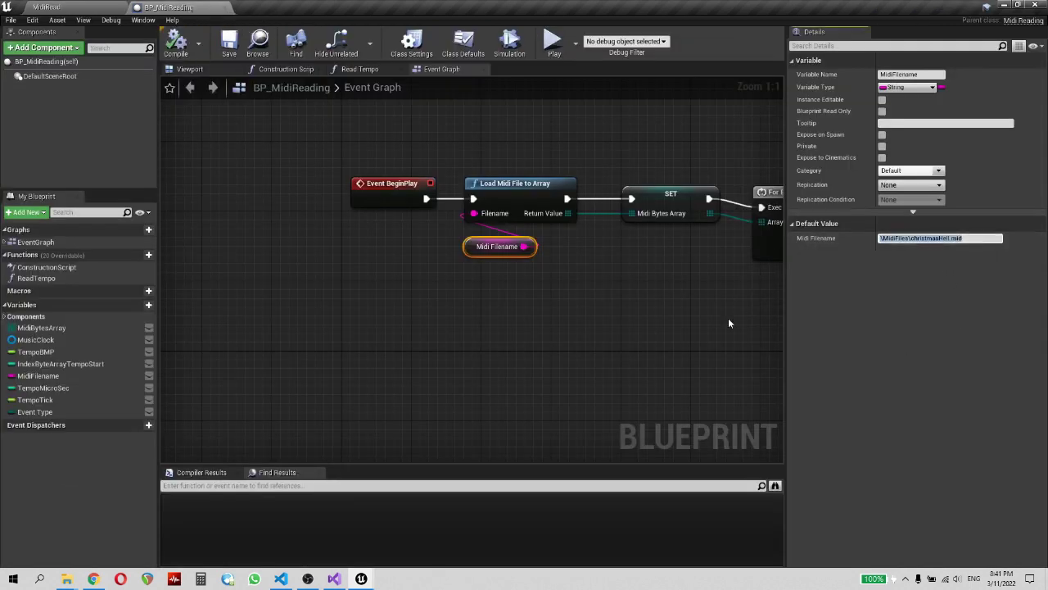
scroll(711, 366, down, 1)
Pan through BP_MidiReading's graph inspecting Bytes to Hex, ==, Read Tempo and Print String nodes
right_drag(688, 300, 469, 307)
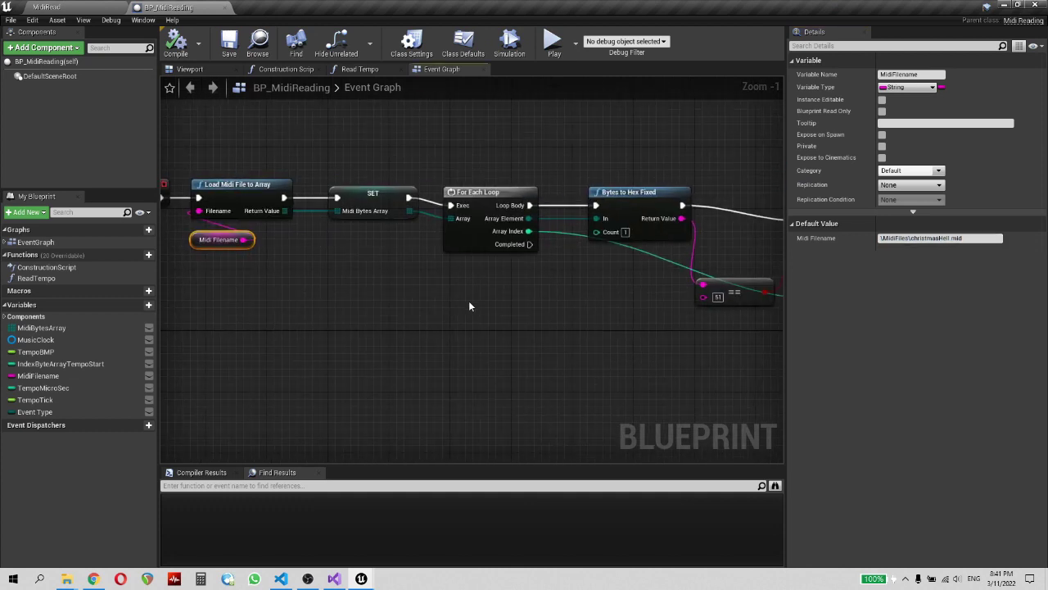
scroll(560, 296, up, 1)
right_drag(567, 293, 629, 305)
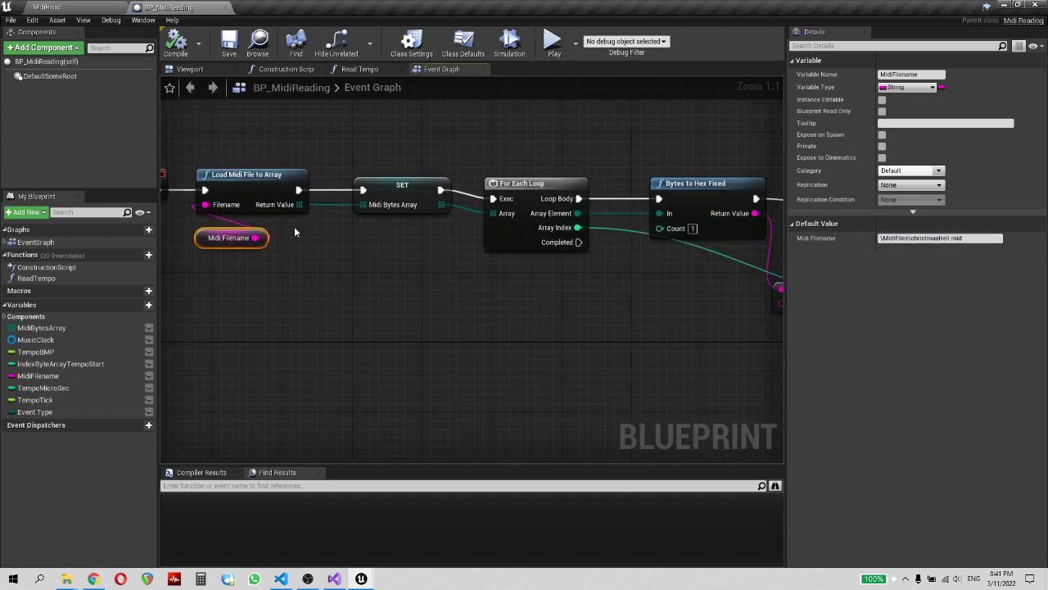
right_drag(610, 295, 337, 302)
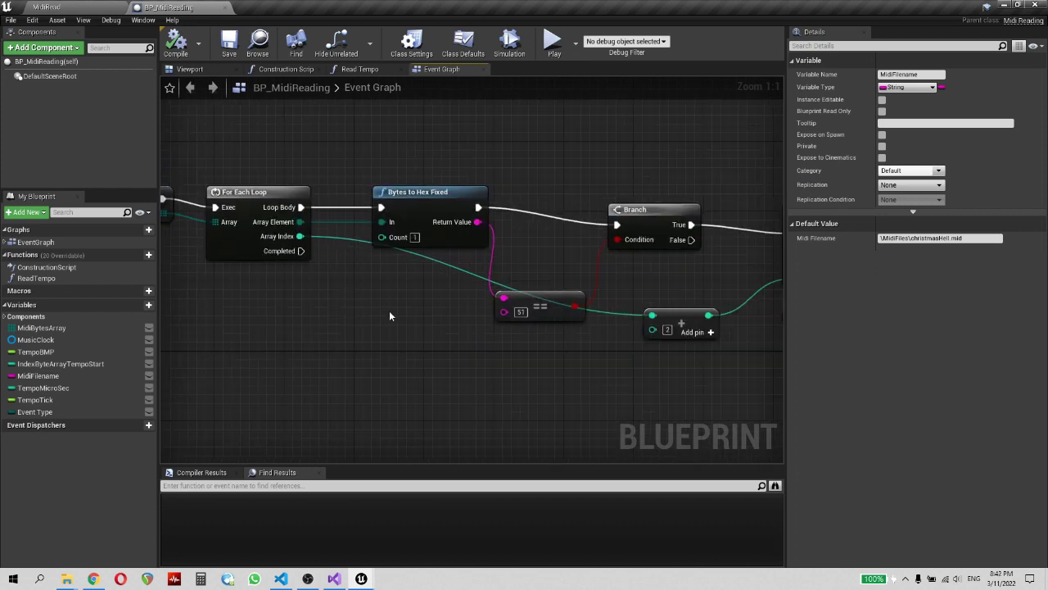
click(449, 226)
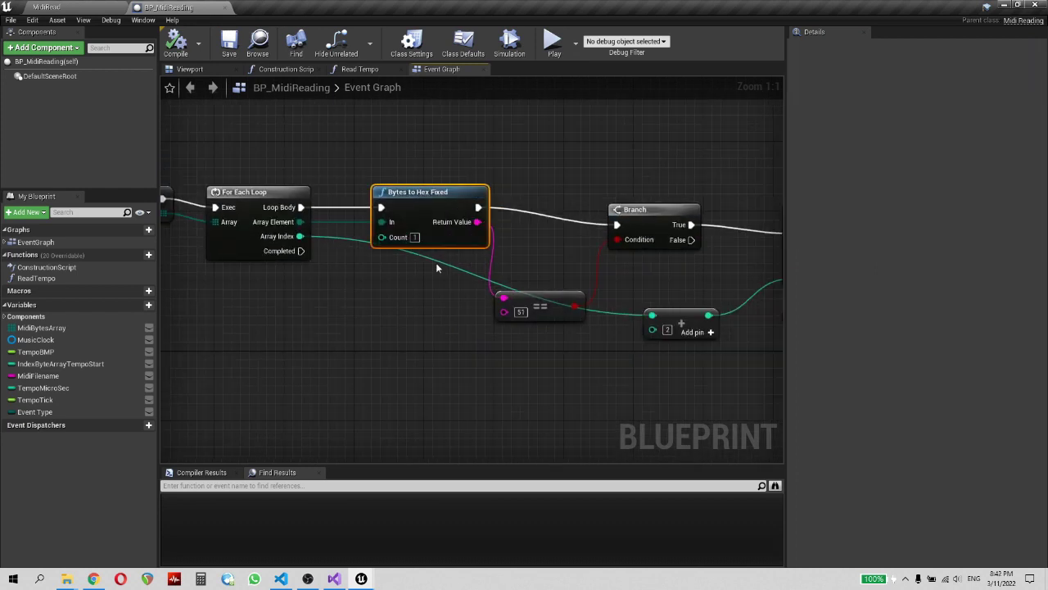
right_drag(439, 335, 352, 300)
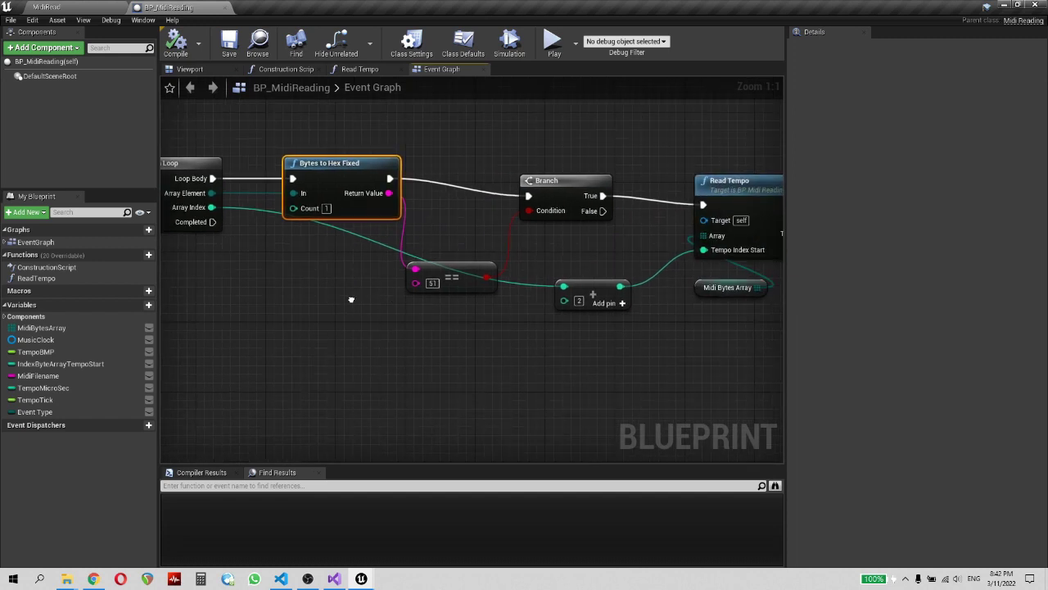
click(455, 277)
right_drag(443, 316, 312, 335)
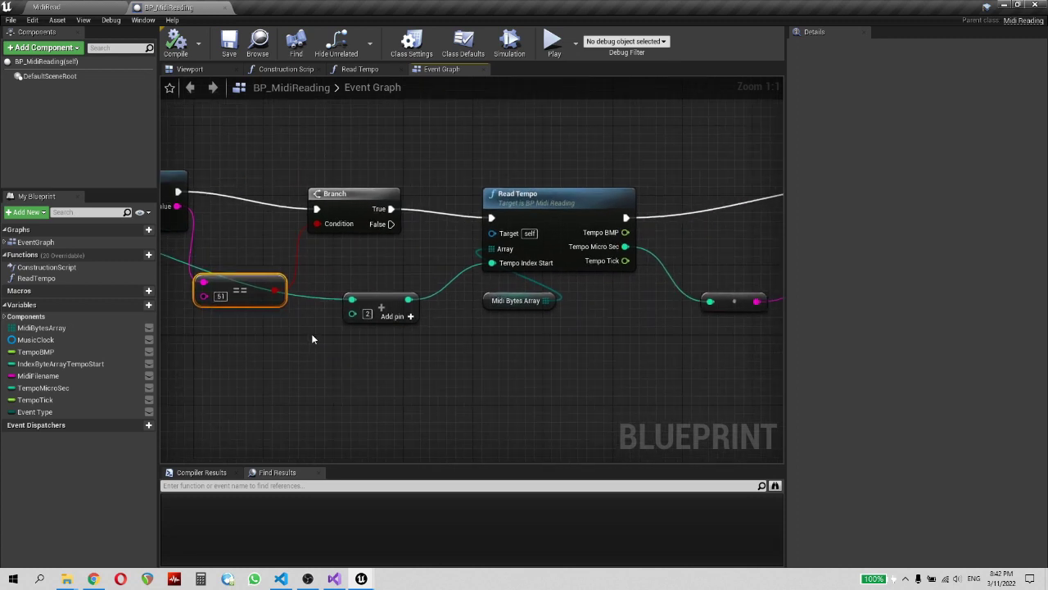
click(525, 218)
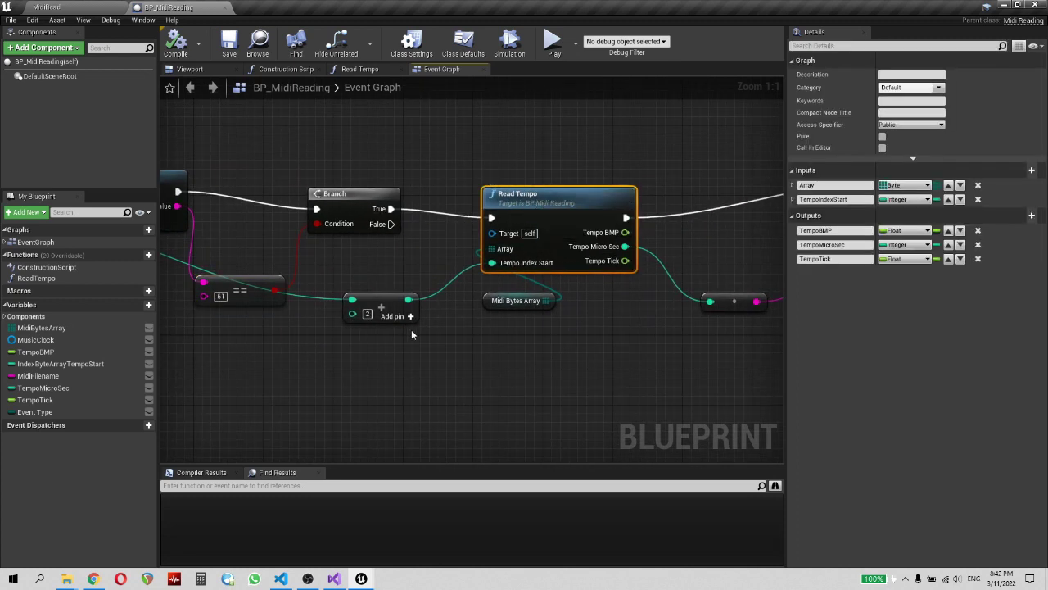
click(365, 306)
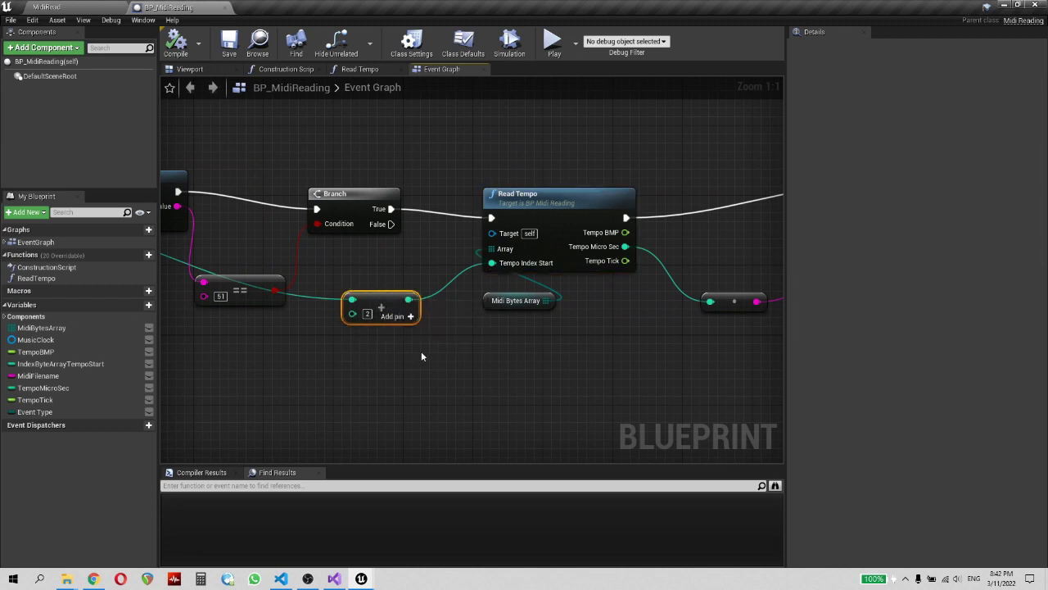
right_drag(462, 350, 262, 349)
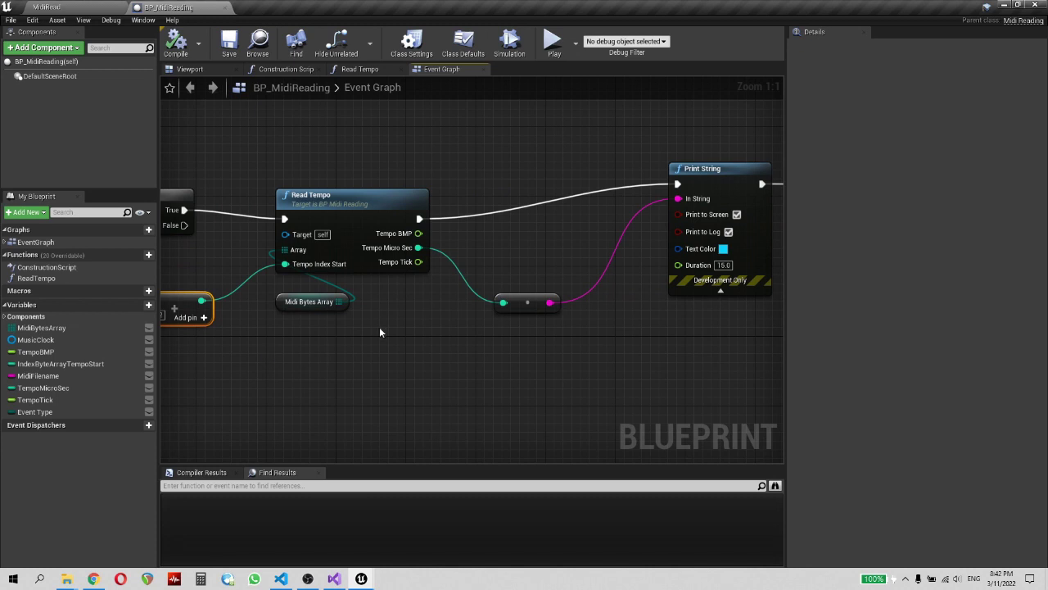
Wire Tempo BMP into Print String, compile, play to print 120.0, and reposition the conversion node
drag(419, 233, 678, 198)
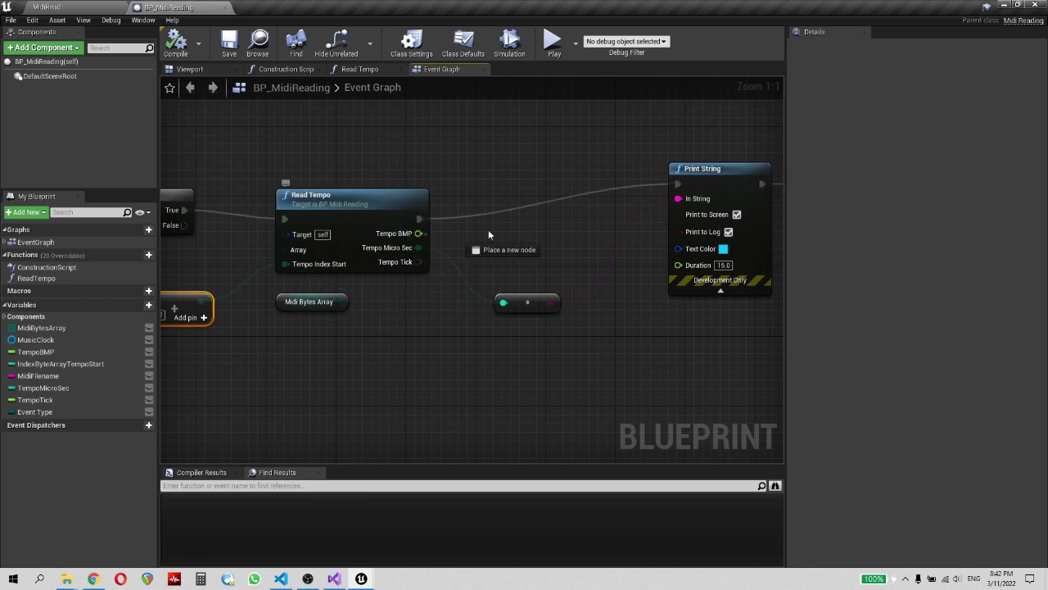
click(175, 43)
click(552, 41)
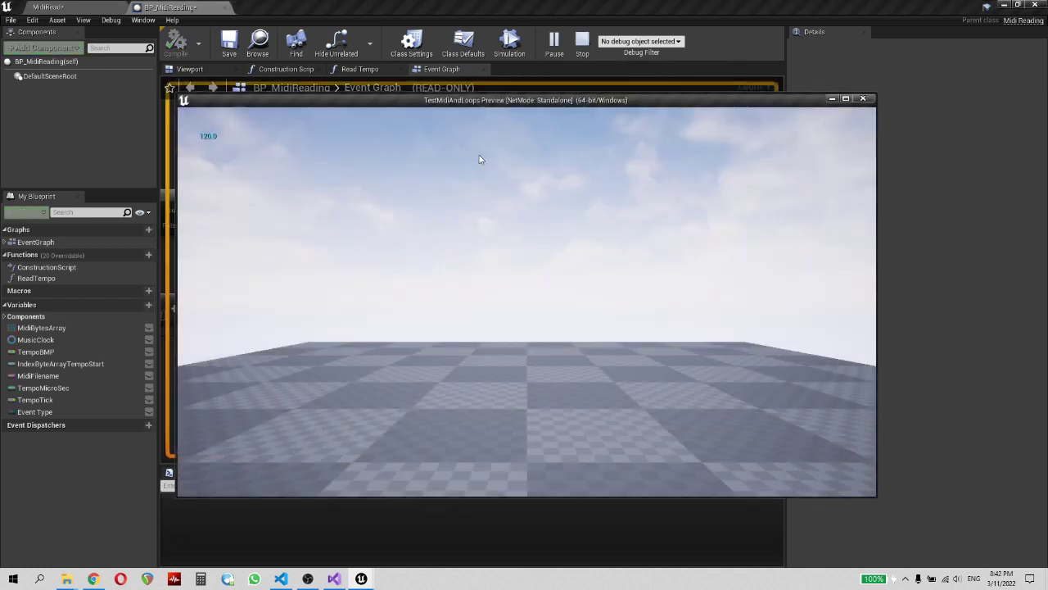
click(863, 98)
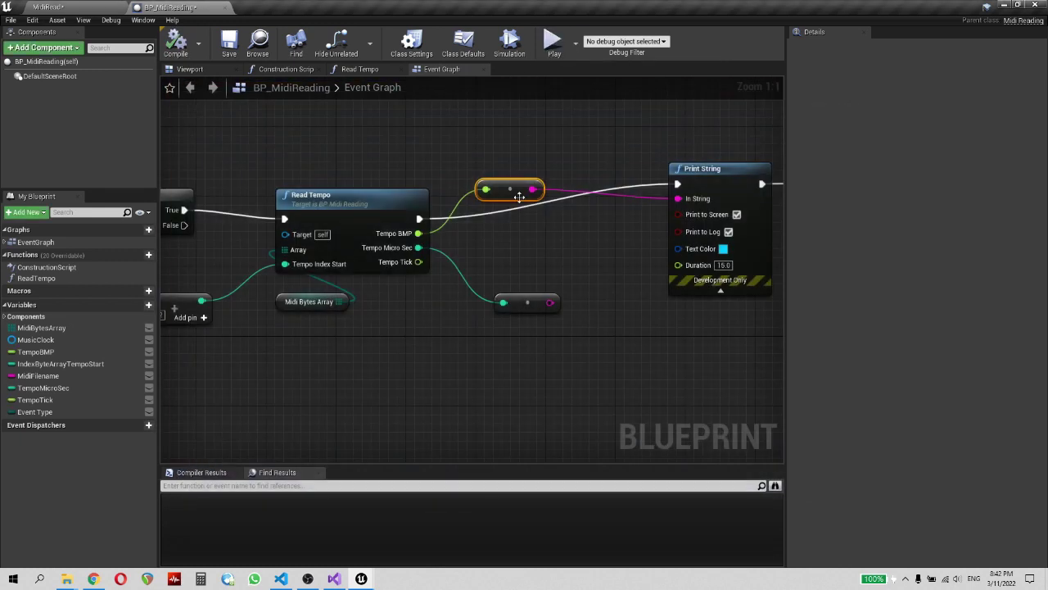
drag(509, 189, 544, 259)
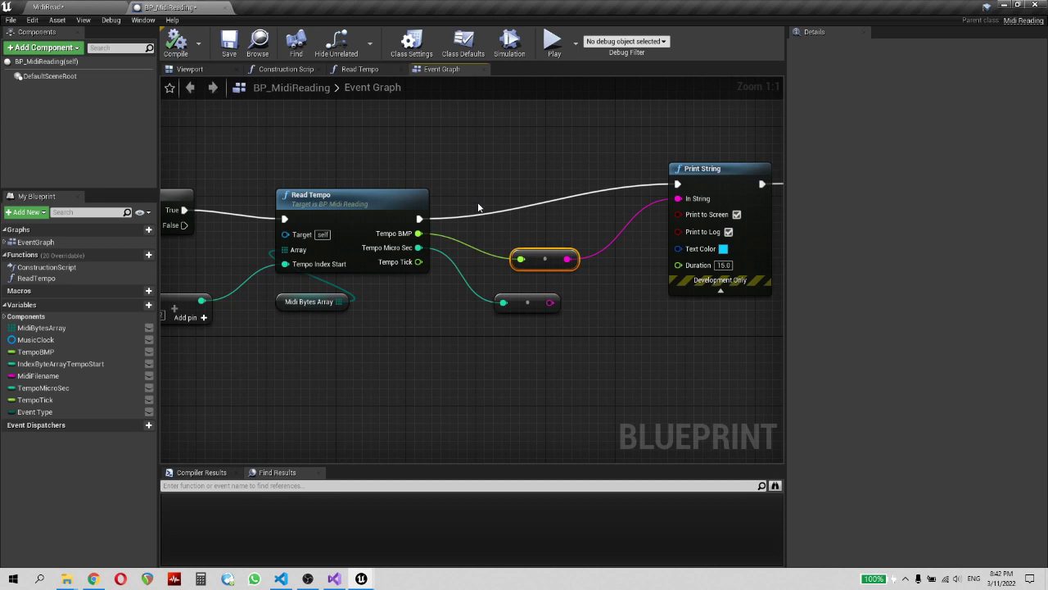
mouse_move(766, 232)
right_down()
mouse_move(378, 237)
mouse_move(253, 212)
right_up()
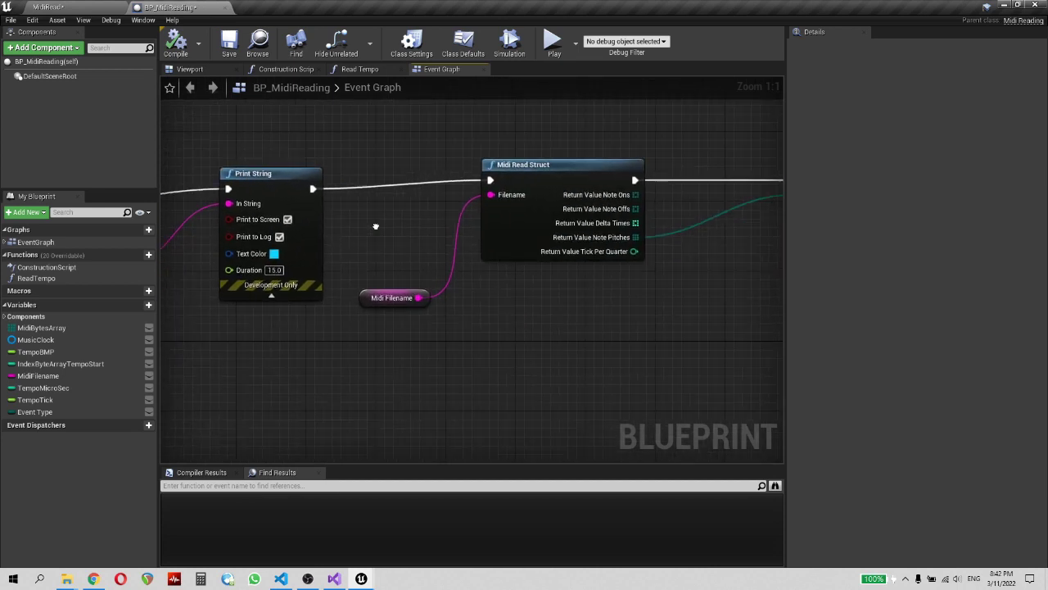
double_click(36, 278)
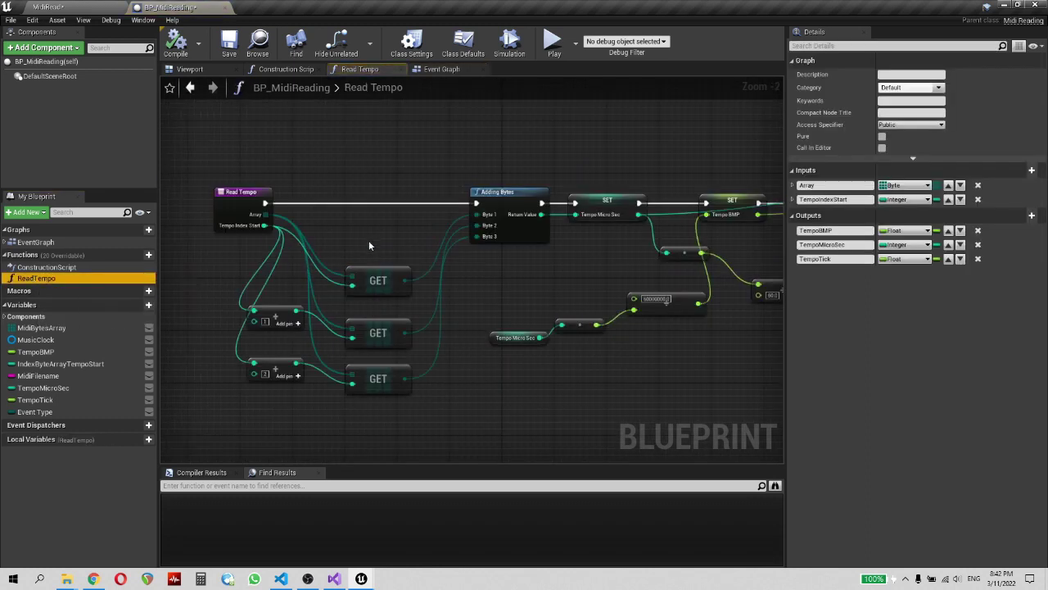
scroll(370, 241, up, 1)
scroll(373, 241, up, 1)
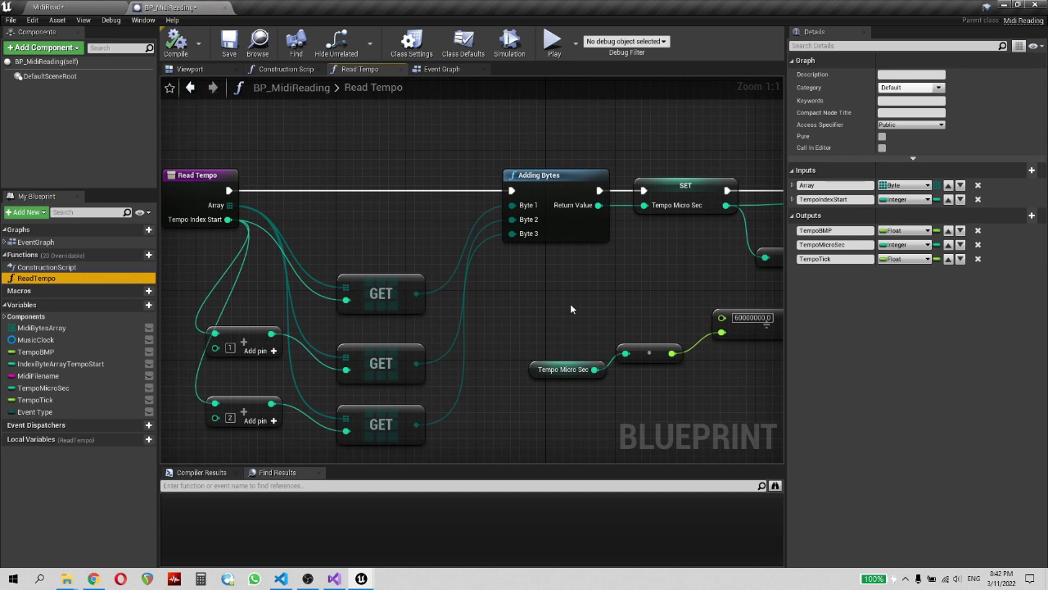
right_drag(569, 304, 289, 277)
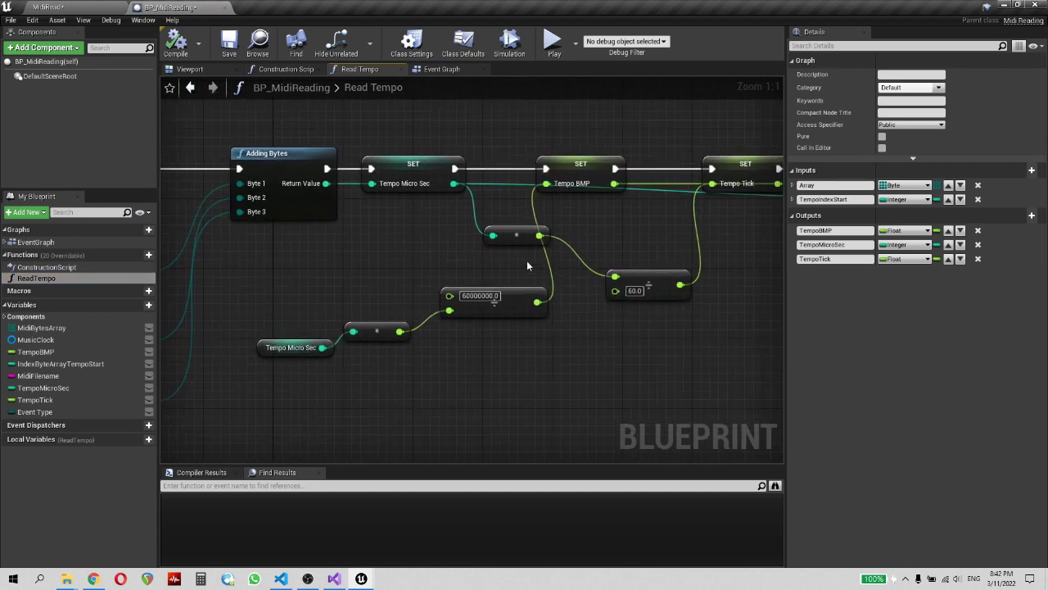
right_drag(607, 251, 494, 269)
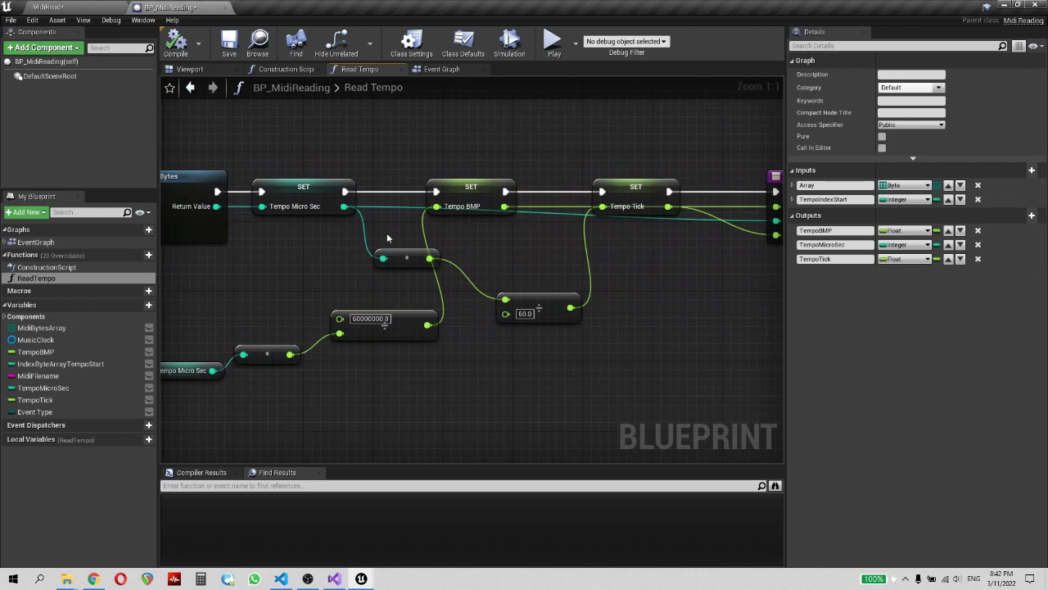
click(445, 70)
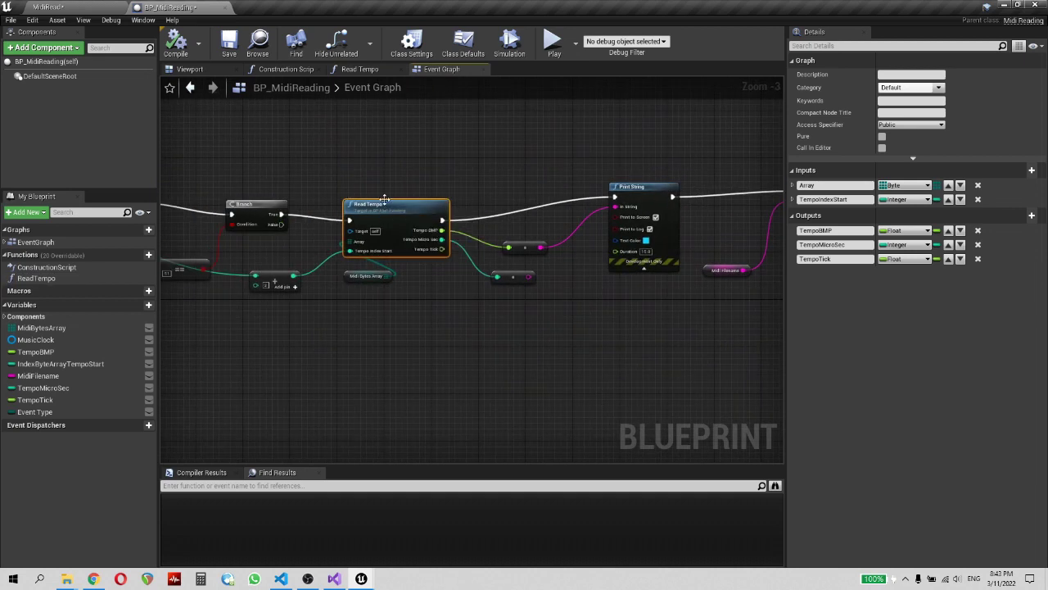
double_click(384, 214)
scroll(487, 192, up, 2)
scroll(486, 193, down, 2)
scroll(486, 193, down, 2)
mouse_move(482, 192)
right_down()
mouse_move(354, 204)
mouse_move(520, 204)
right_up()
scroll(410, 205, up, 1)
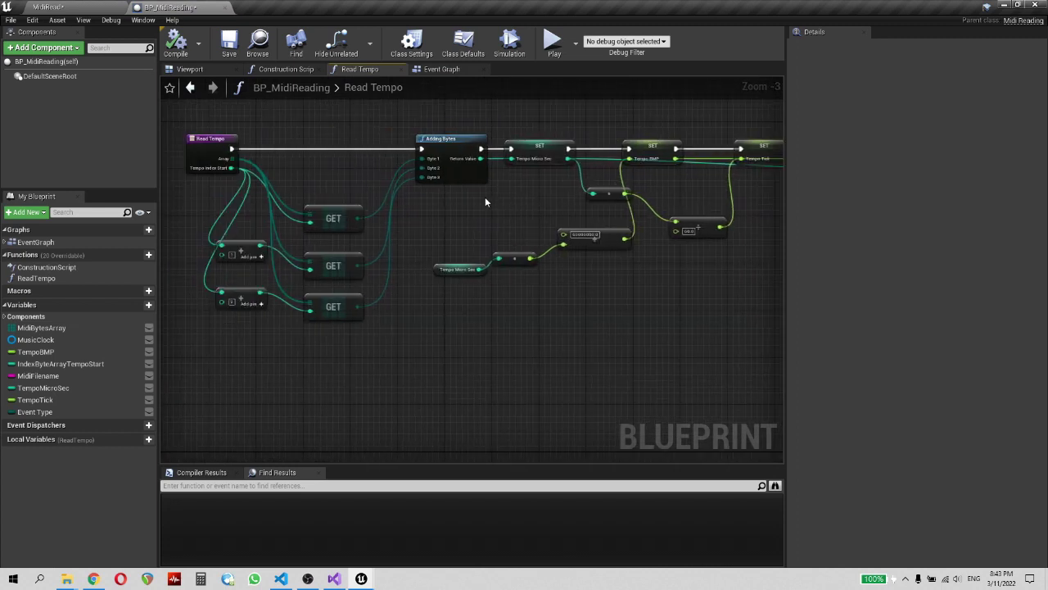
mouse_move(476, 205)
right_down()
mouse_move(504, 222)
mouse_move(565, 226)
right_up()
scroll(502, 223, up, 2)
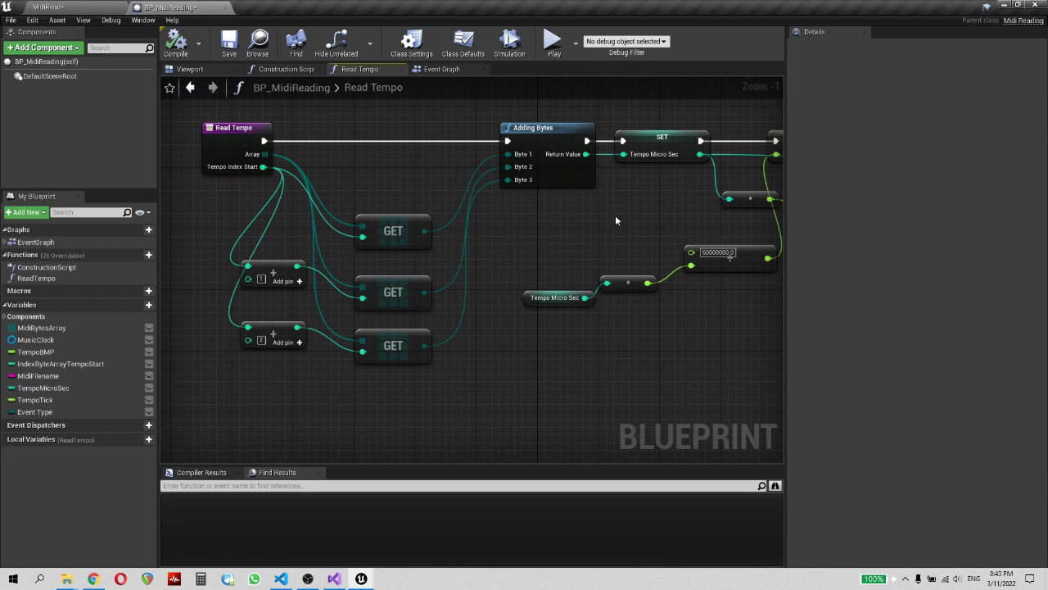
mouse_move(630, 210)
right_down()
mouse_move(423, 223)
mouse_move(376, 238)
right_up()
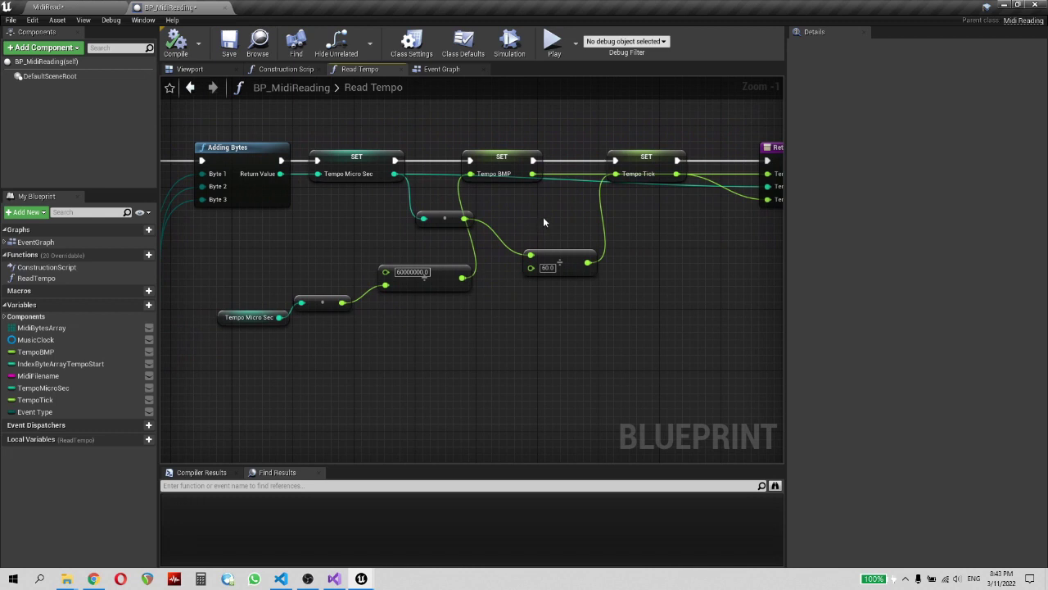
right_drag(543, 221, 481, 230)
right_drag(560, 224, 525, 228)
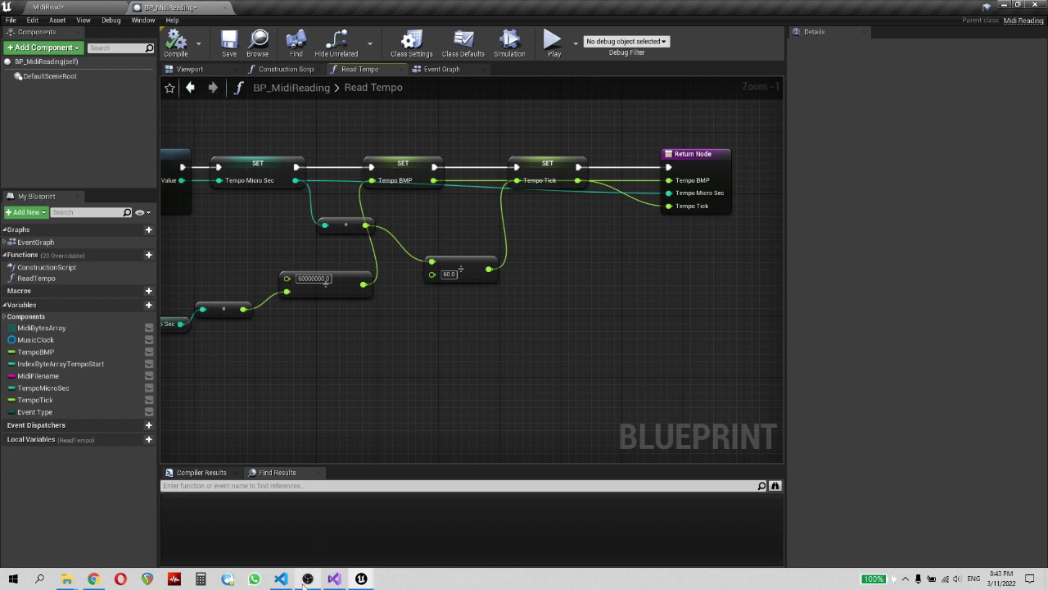
click(442, 69)
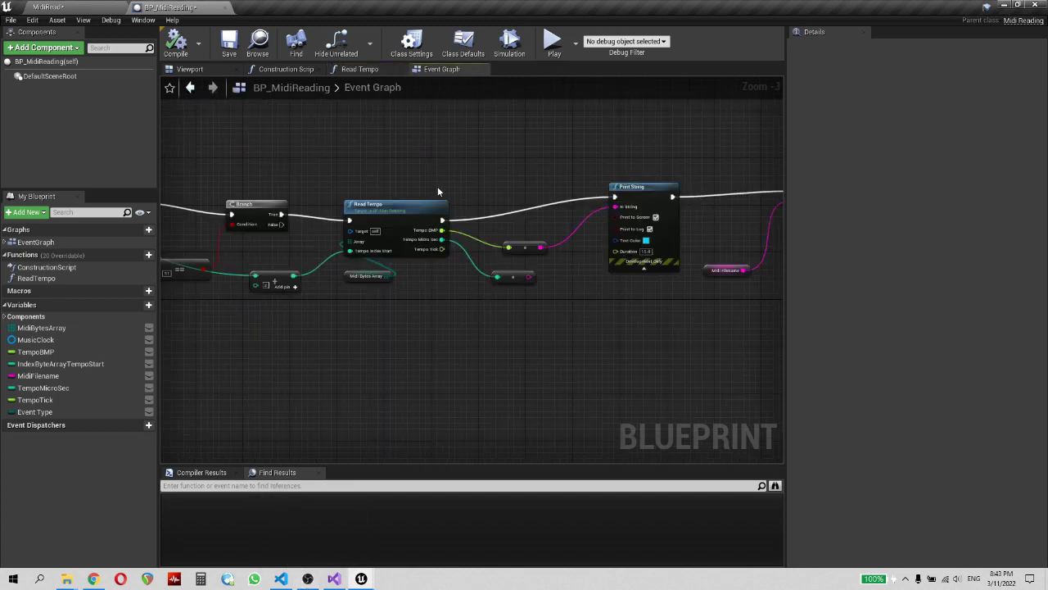
scroll(443, 196, down, 1)
right_drag(534, 180, 382, 203)
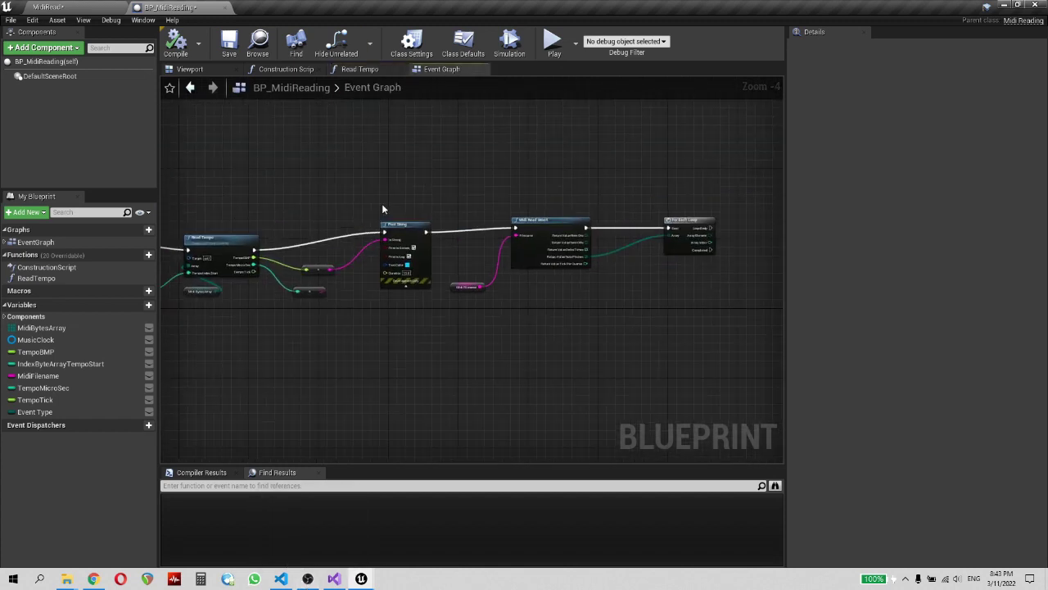
scroll(559, 191, up, 3)
right_drag(559, 191, 385, 177)
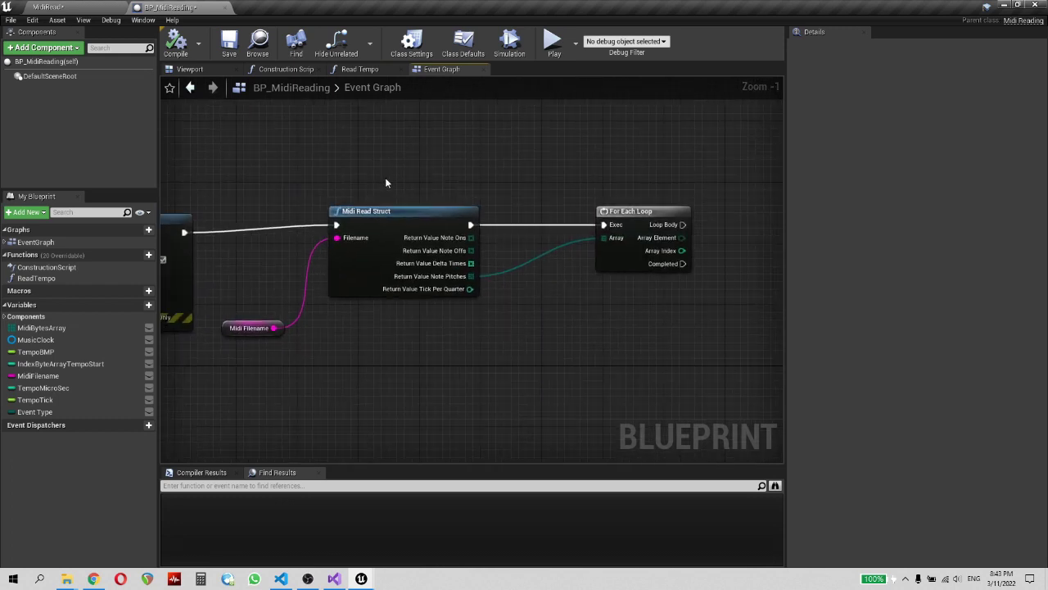